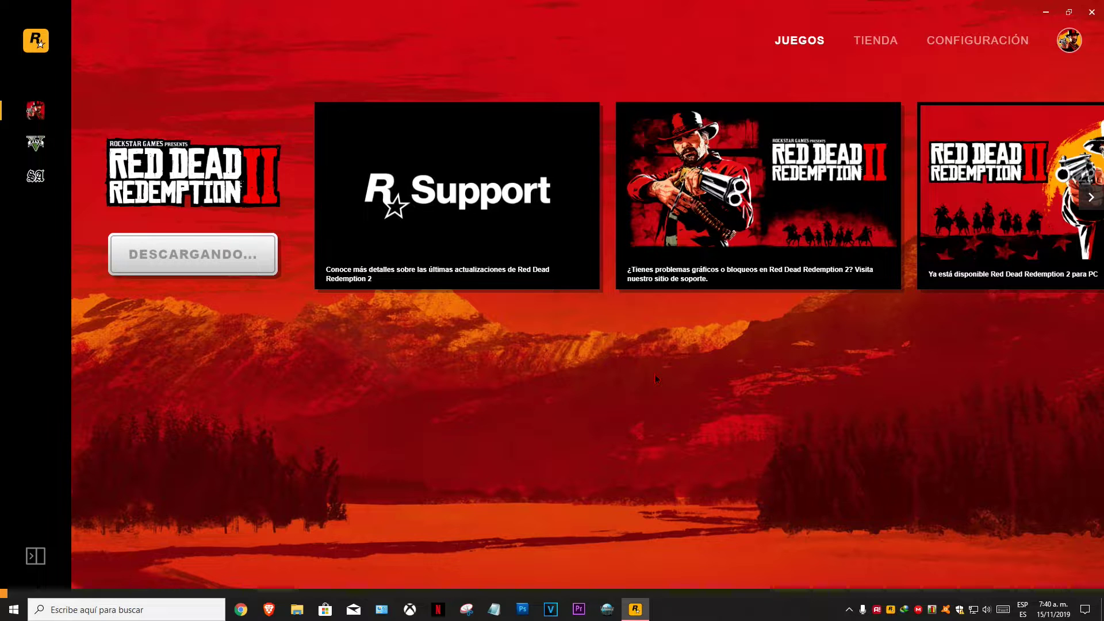
- Pause the Red Dead Redemption 2 download and quit the Rockstar Games Launcher completely, including its background process
{"action": "mouse_move", "coordinate": [522, 583]}
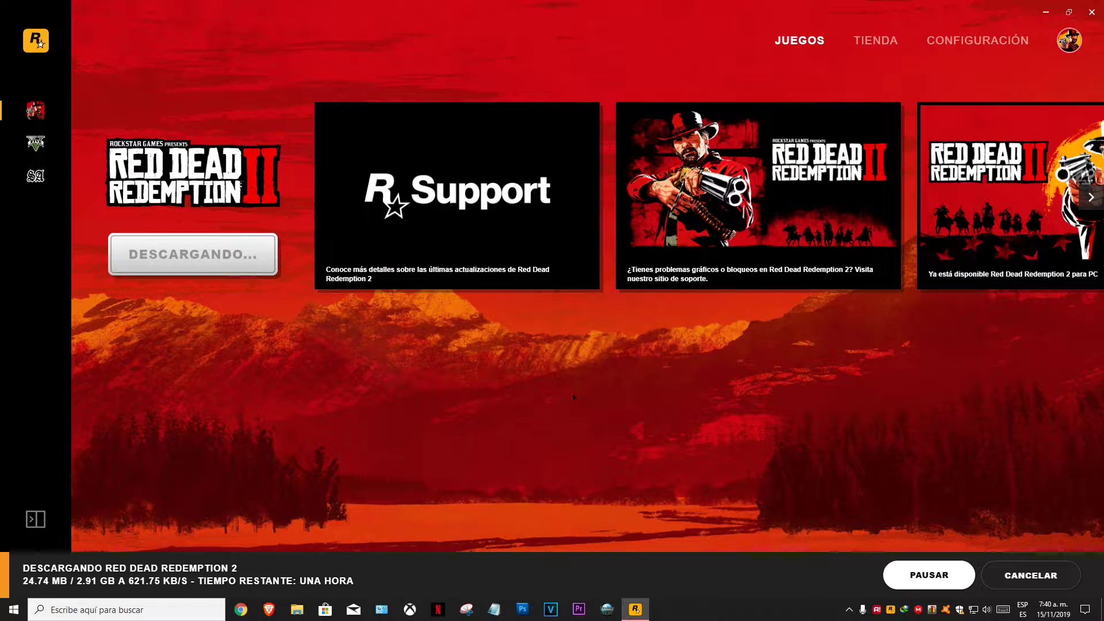
{"action": "left_click", "coordinate": [929, 575]}
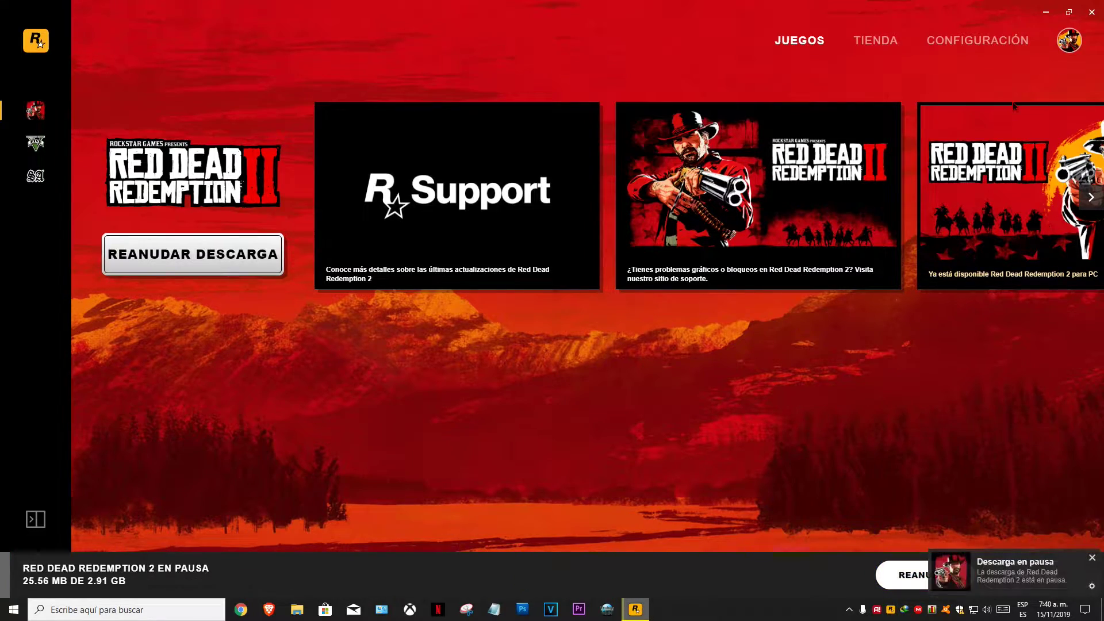
{"action": "left_click", "coordinate": [1091, 12]}
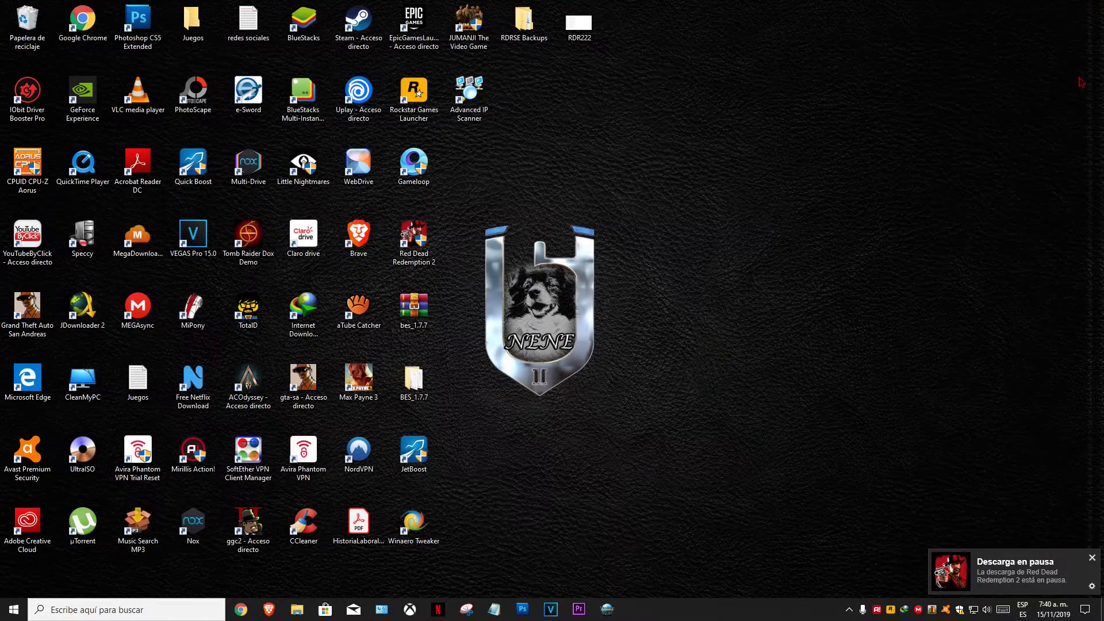
{"action": "right_click", "coordinate": [891, 614]}
{"action": "left_click", "coordinate": [905, 602]}
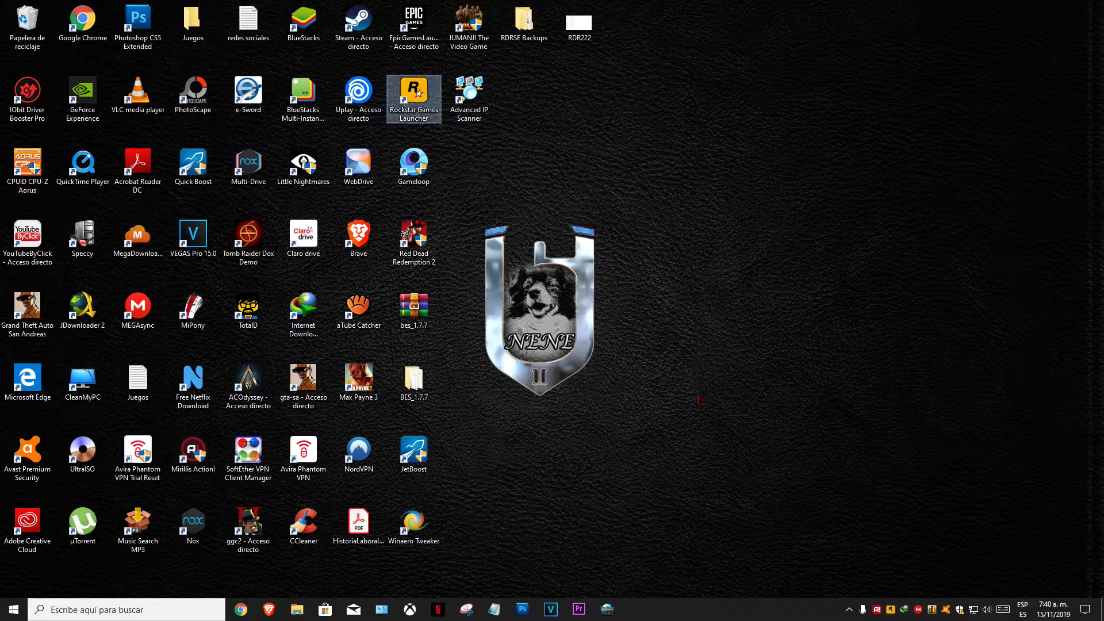
- Open the installation folder of Red Dead Redemption 2 from its desktop shortcut
{"action": "right_click", "coordinate": [416, 232]}
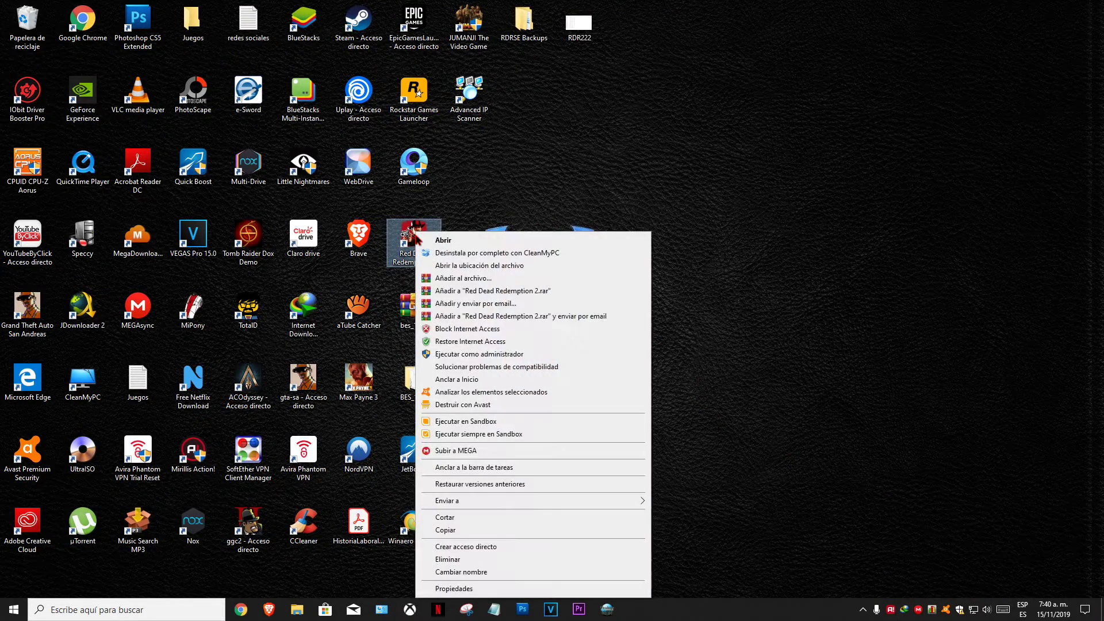
{"action": "left_click", "coordinate": [462, 265]}
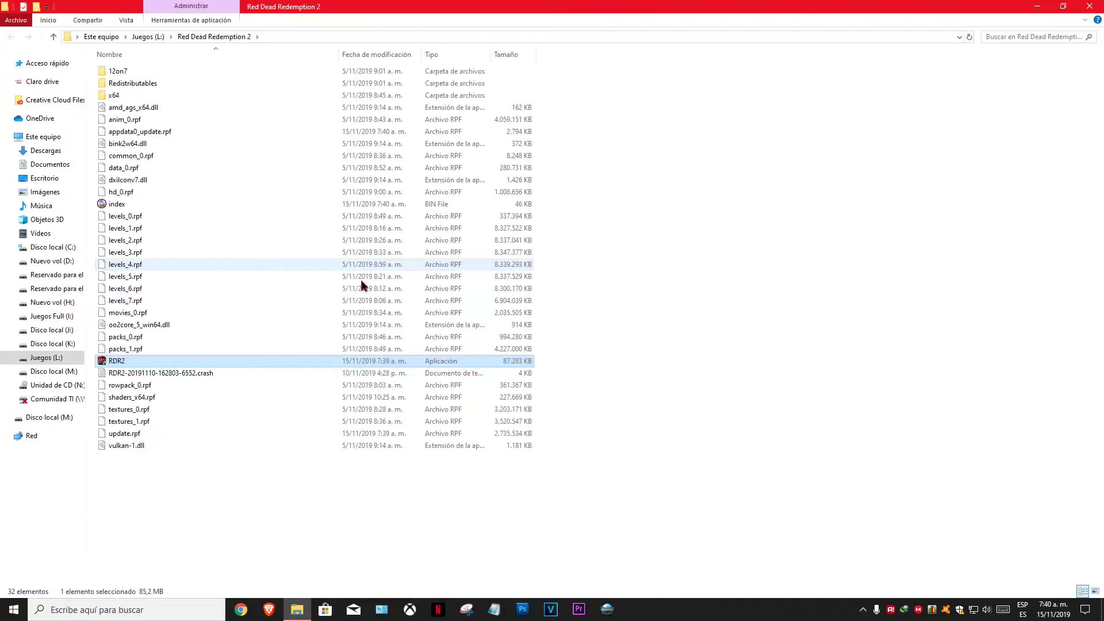
{"action": "left_click", "coordinate": [219, 495]}
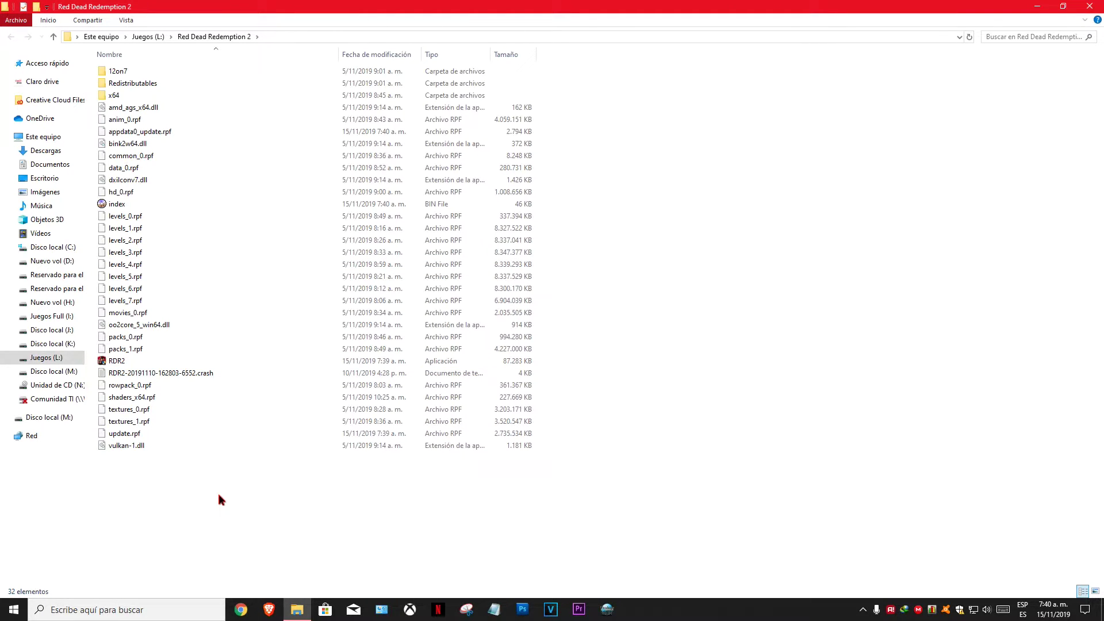
- Copy the x360ce_x64 application from the x360ce_x64 folder in Descargas into the Red Dead Redemption 2 game folder
{"action": "left_click", "coordinate": [57, 151]}
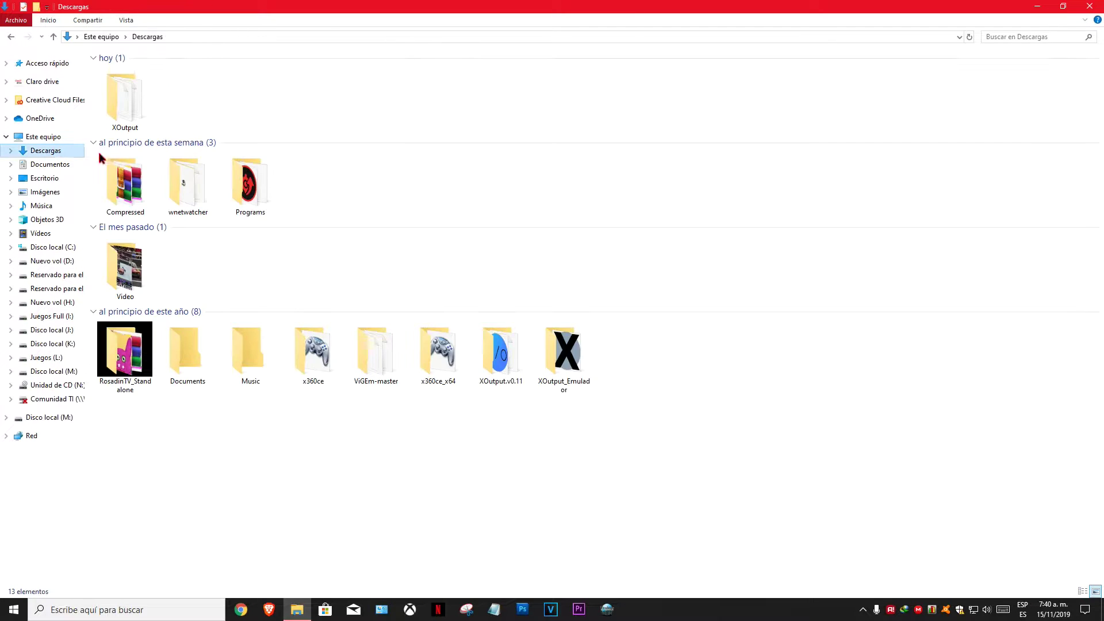
{"action": "double_click", "coordinate": [439, 345]}
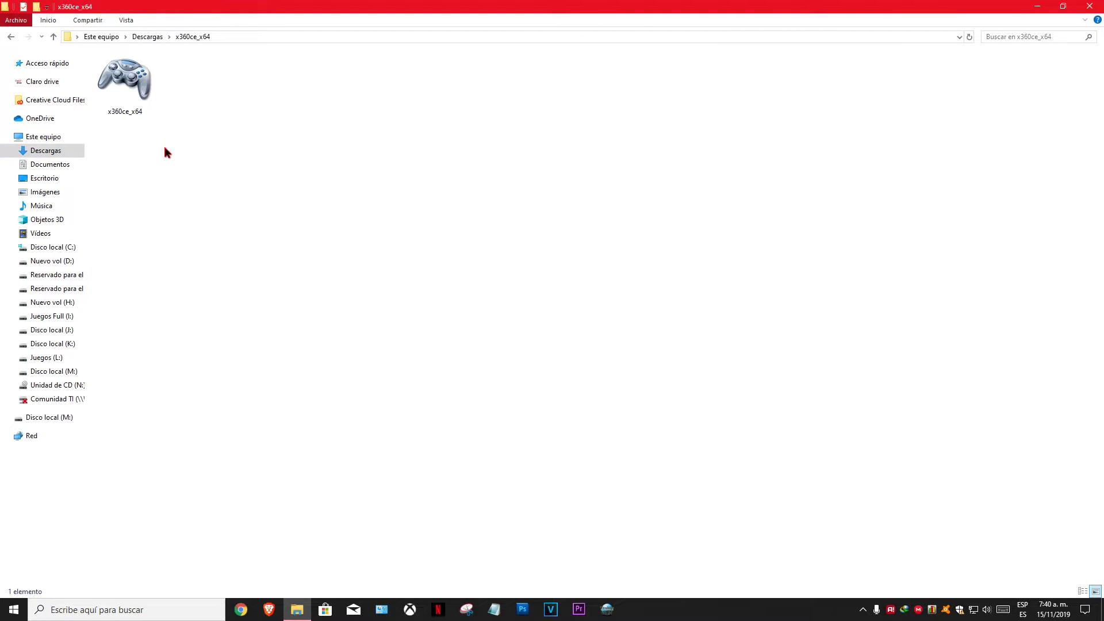
{"action": "left_click", "coordinate": [126, 86]}
{"action": "right_click", "coordinate": [126, 88]}
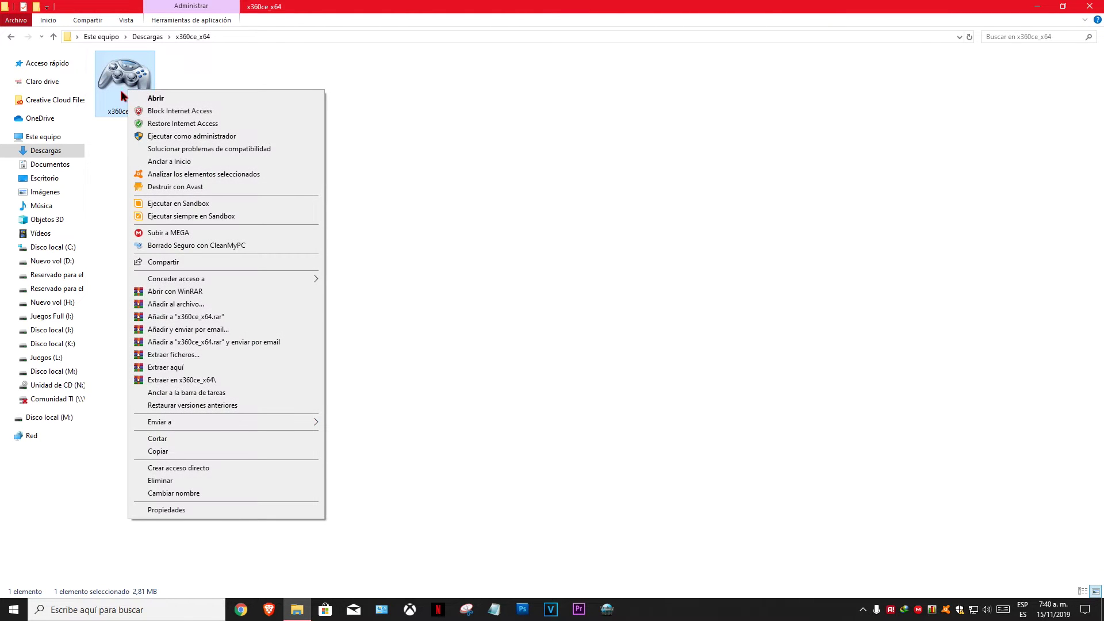
{"action": "left_click", "coordinate": [157, 439]}
{"action": "key", "text": "alt+Left"}
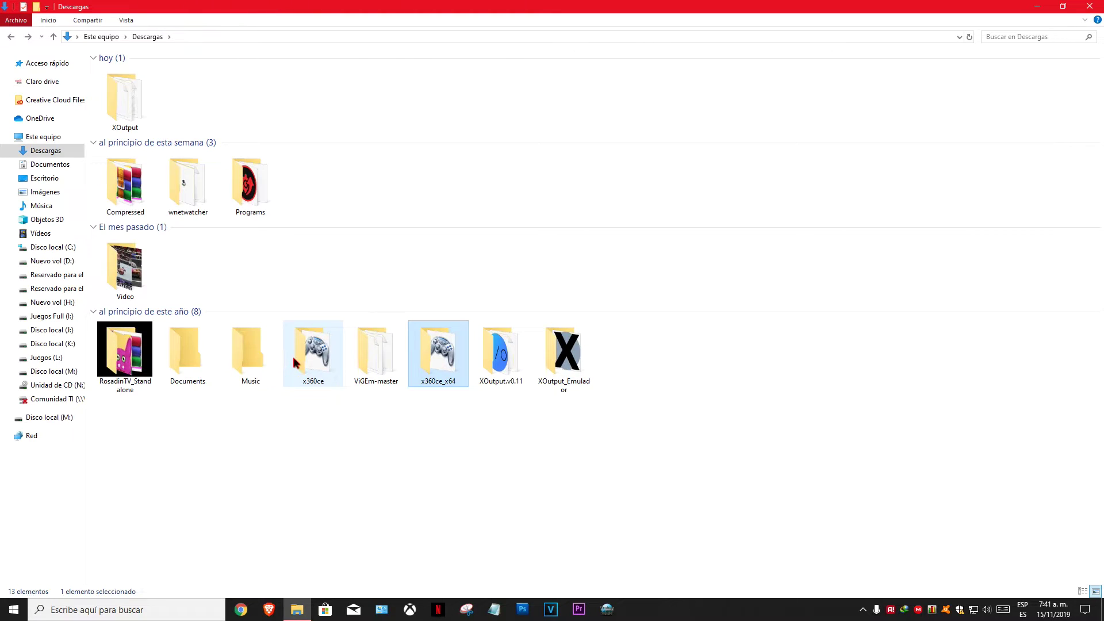
{"action": "key", "text": "alt+Right"}
{"action": "right_click", "coordinate": [294, 478]}
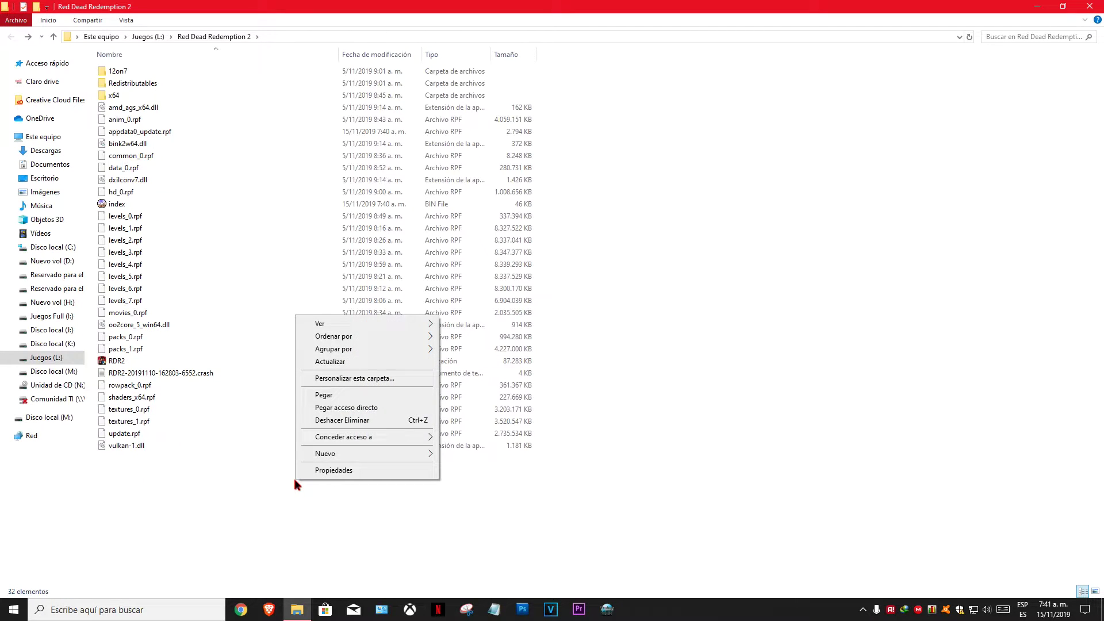
{"action": "left_click", "coordinate": [338, 395]}
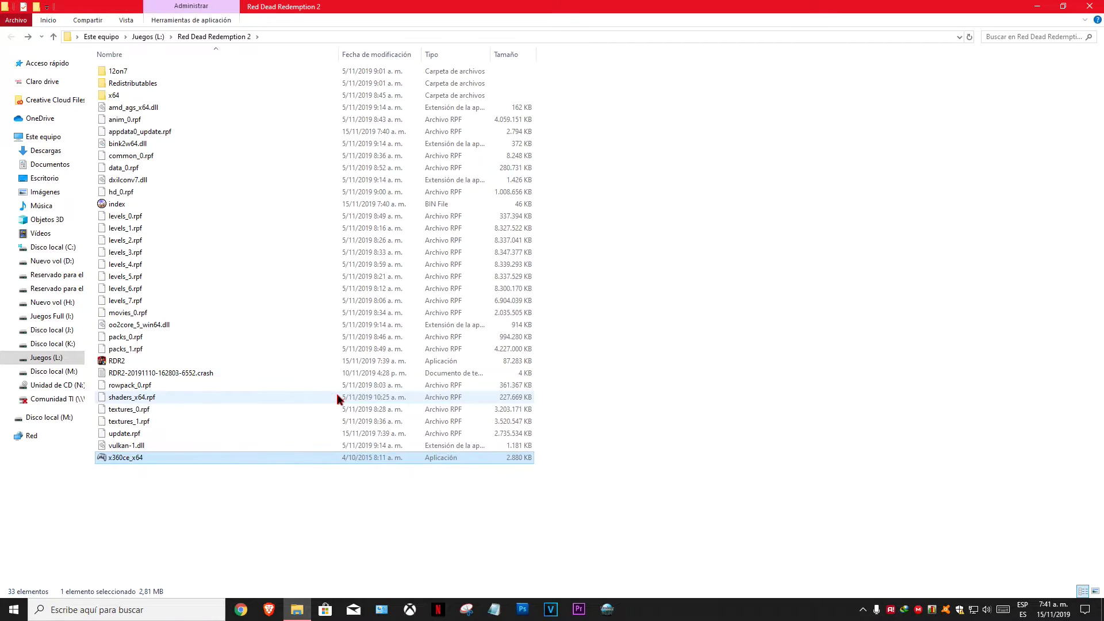
- Run x360ce_x64 from the game folder as administrator and create the missing xinput1_3.dll file
{"action": "left_click", "coordinate": [199, 456]}
{"action": "left_click", "coordinate": [181, 488]}
{"action": "right_click", "coordinate": [187, 458]}
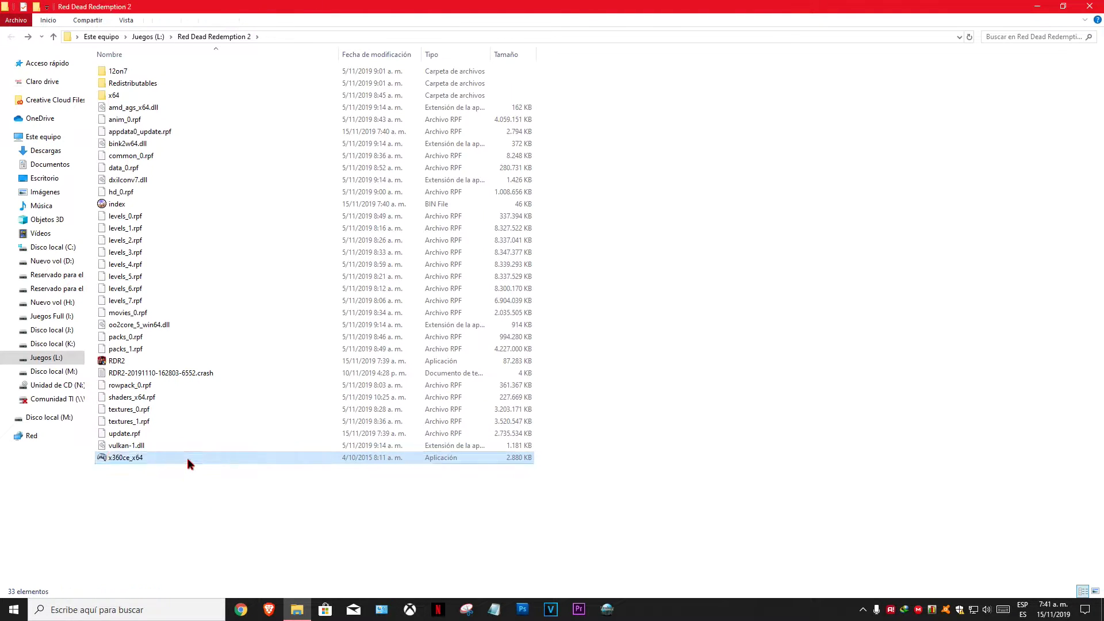
{"action": "left_click", "coordinate": [233, 80]}
{"action": "left_click", "coordinate": [480, 374]}
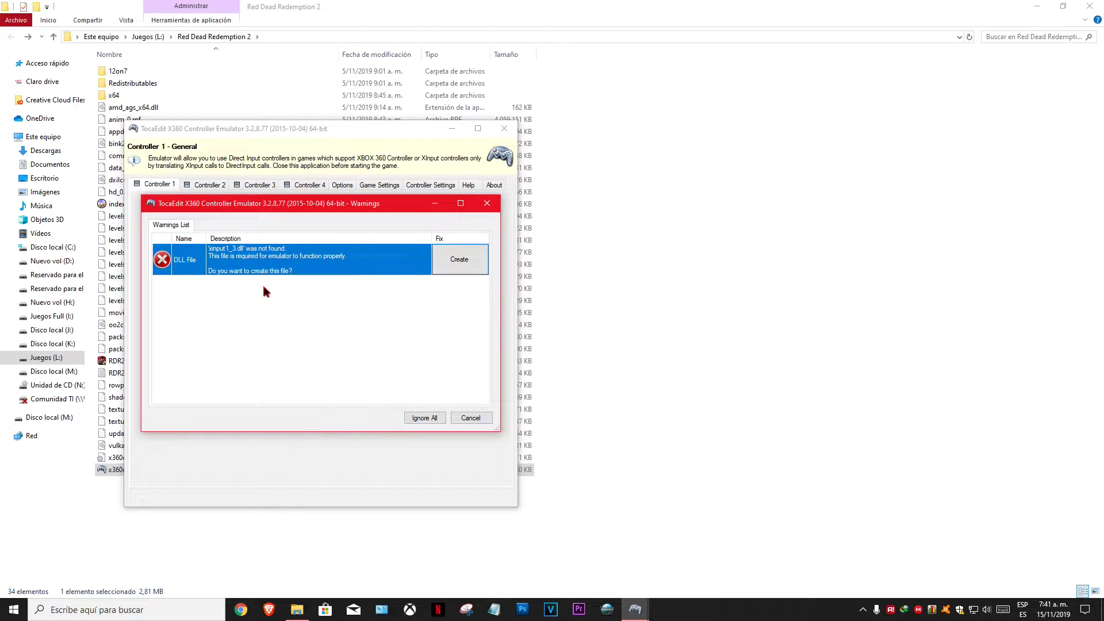
{"action": "left_click", "coordinate": [450, 259]}
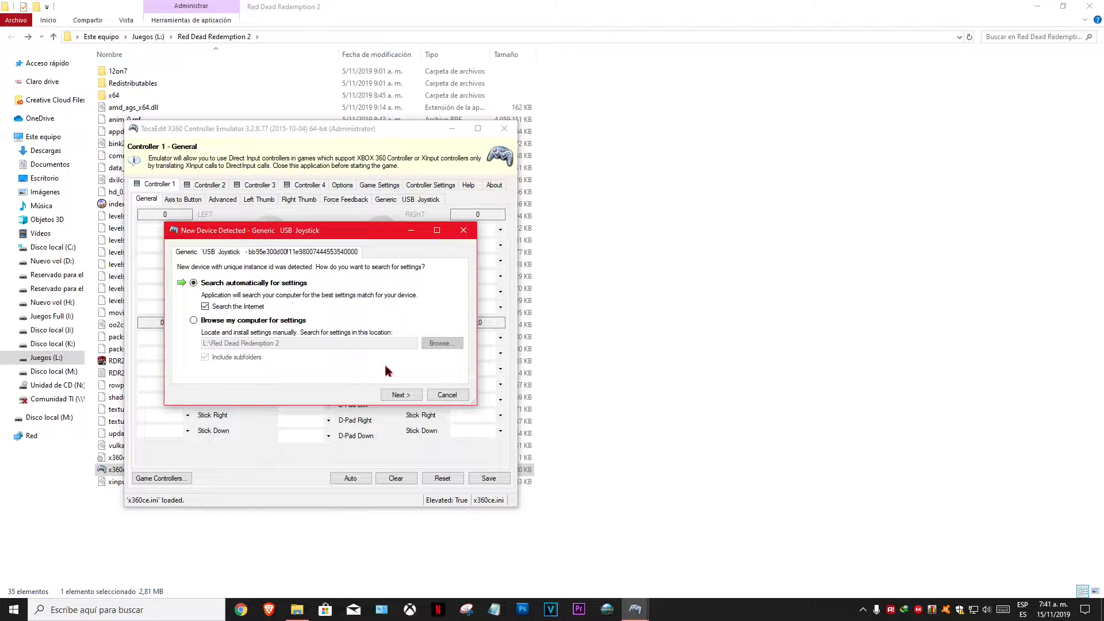
- Search automatically for the Generic USB Joystick's settings, load the Internet default settings, and fill all Controller 1 settings automatically
{"action": "left_click", "coordinate": [401, 394]}
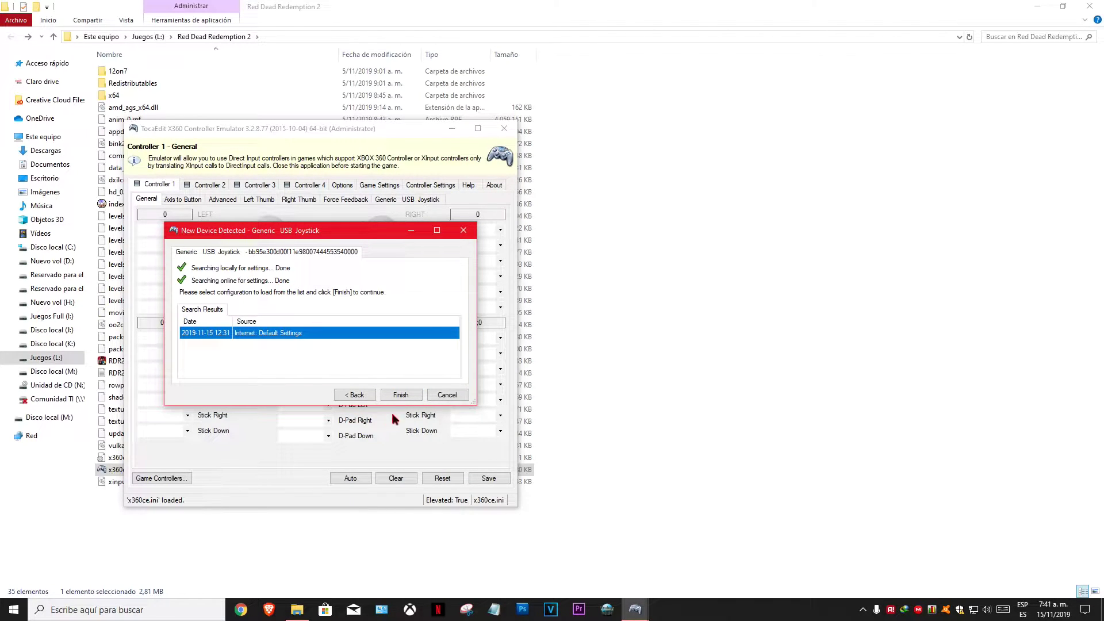
{"action": "left_click", "coordinate": [401, 394]}
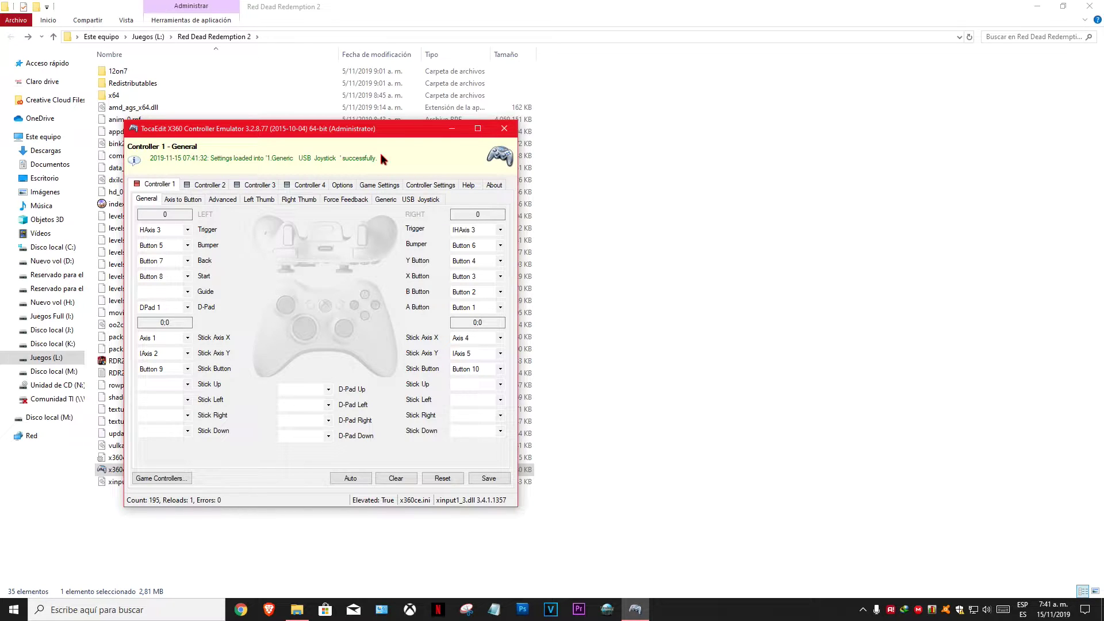
{"action": "left_click_drag", "start_coordinate": [376, 130], "coordinate": [659, 80]}
{"action": "left_click_drag", "start_coordinate": [804, 262], "coordinate": [1084, 256]}
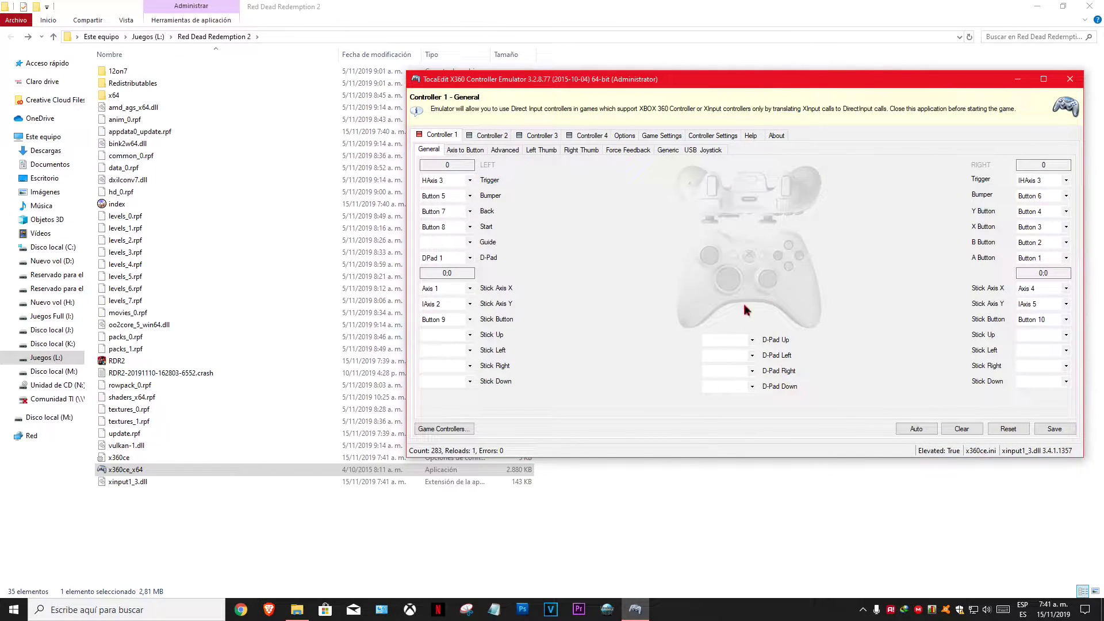
{"action": "left_click", "coordinate": [914, 430]}
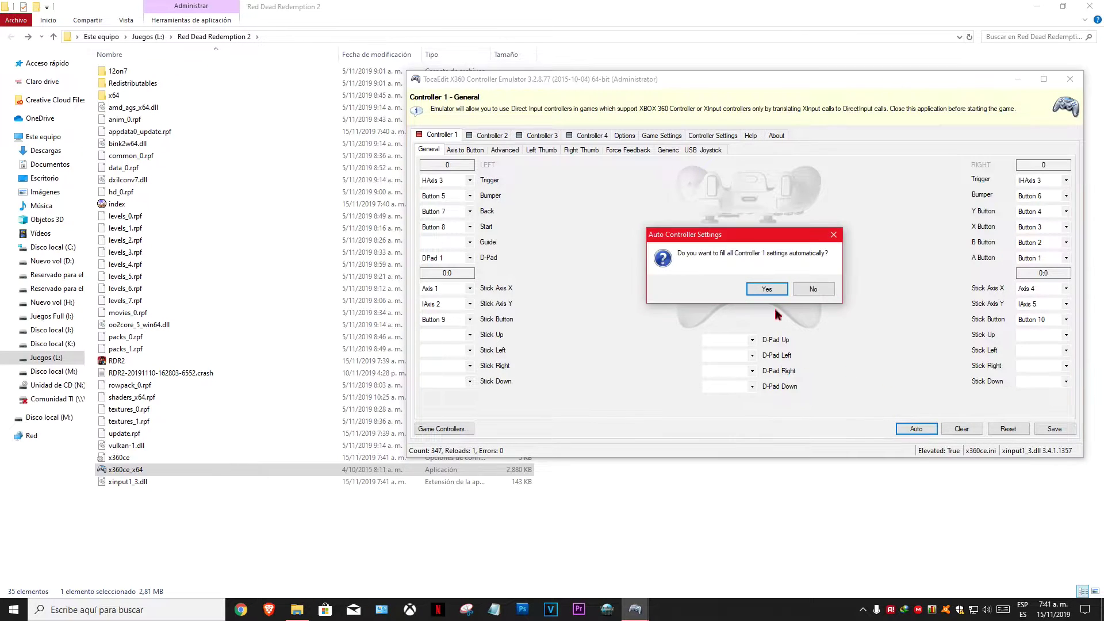
{"action": "left_click", "coordinate": [770, 289]}
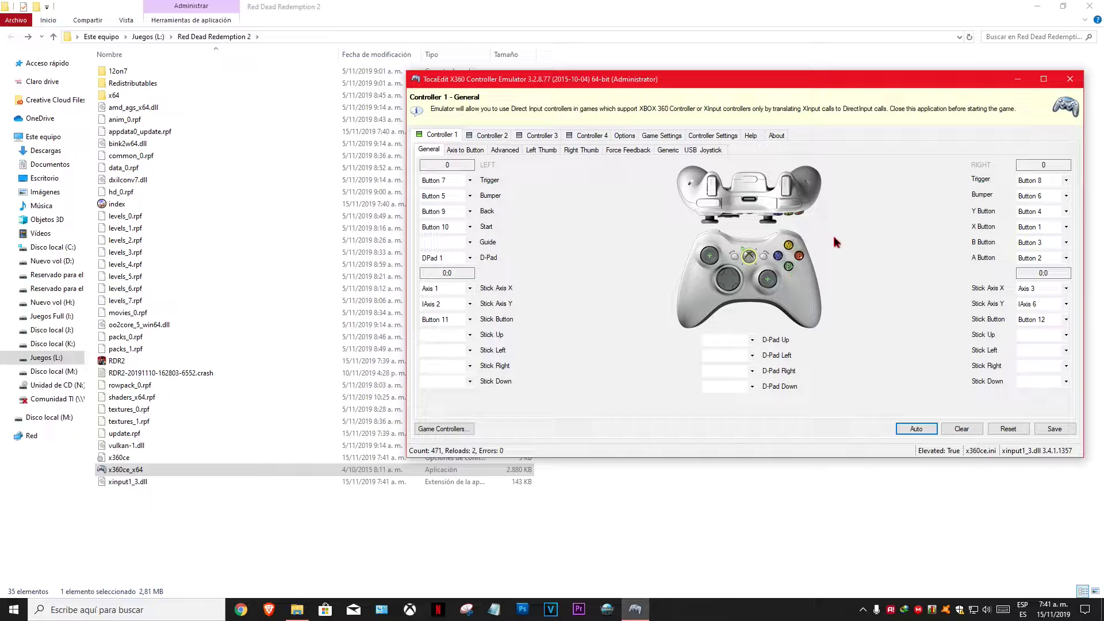
- Remap Controller 1's face buttons: Y to Button 1, X to Button 4, B to Button 2 and A to Button 3
{"action": "left_click", "coordinate": [1067, 211]}
{"action": "left_click", "coordinate": [1055, 238]}
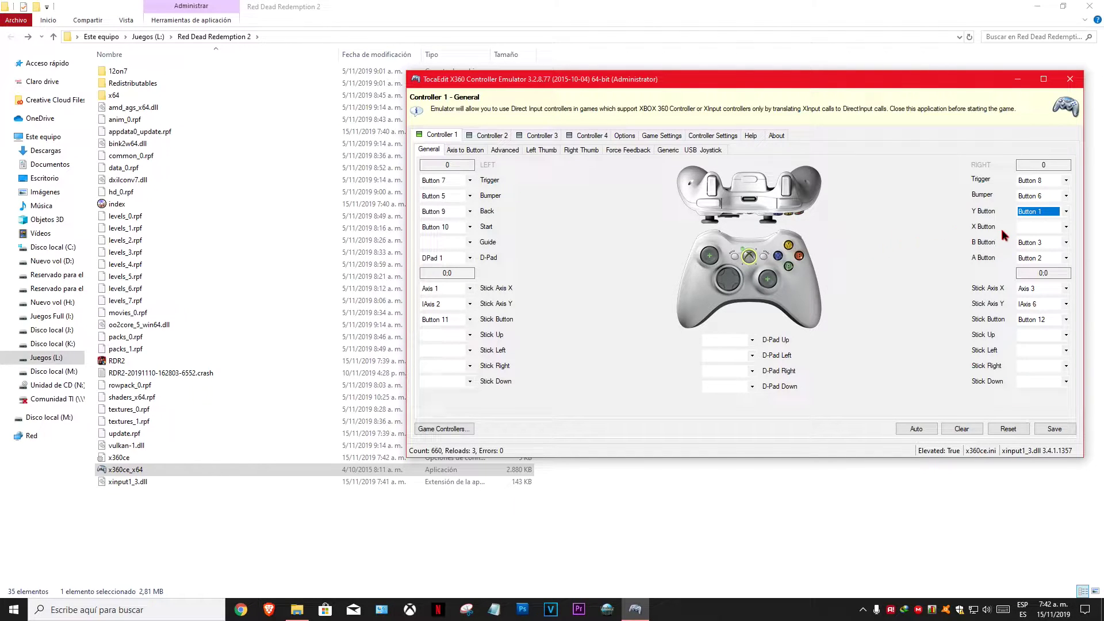
{"action": "left_click", "coordinate": [1050, 227]}
{"action": "left_click", "coordinate": [1053, 251]}
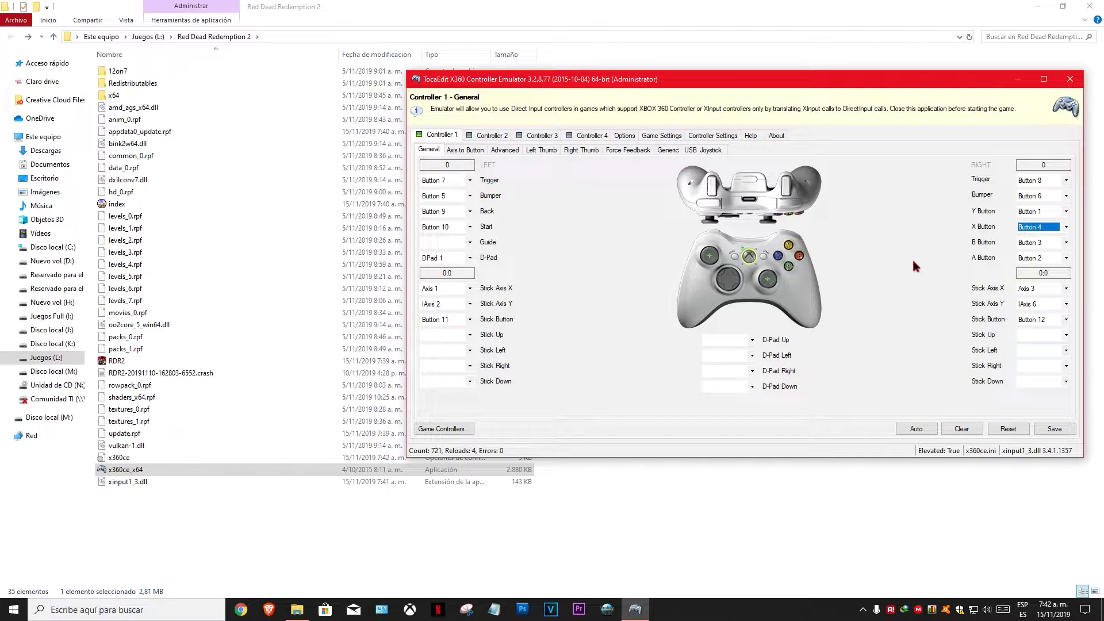
{"action": "left_click", "coordinate": [1066, 242]}
{"action": "left_click", "coordinate": [1045, 266]}
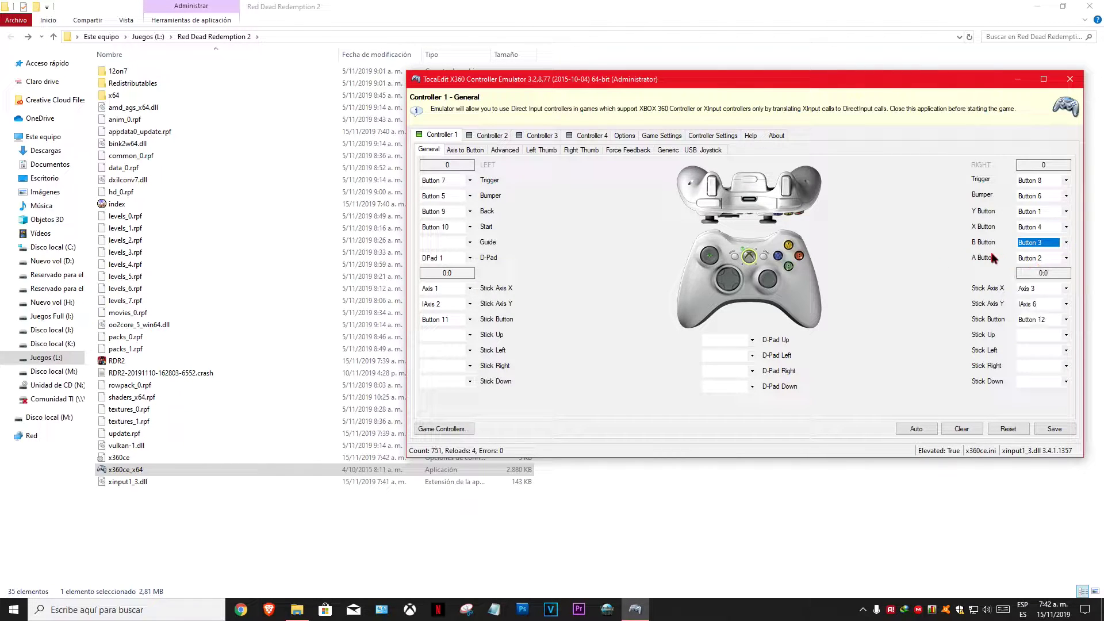
{"action": "left_click", "coordinate": [1065, 258]}
{"action": "left_click", "coordinate": [1045, 282]}
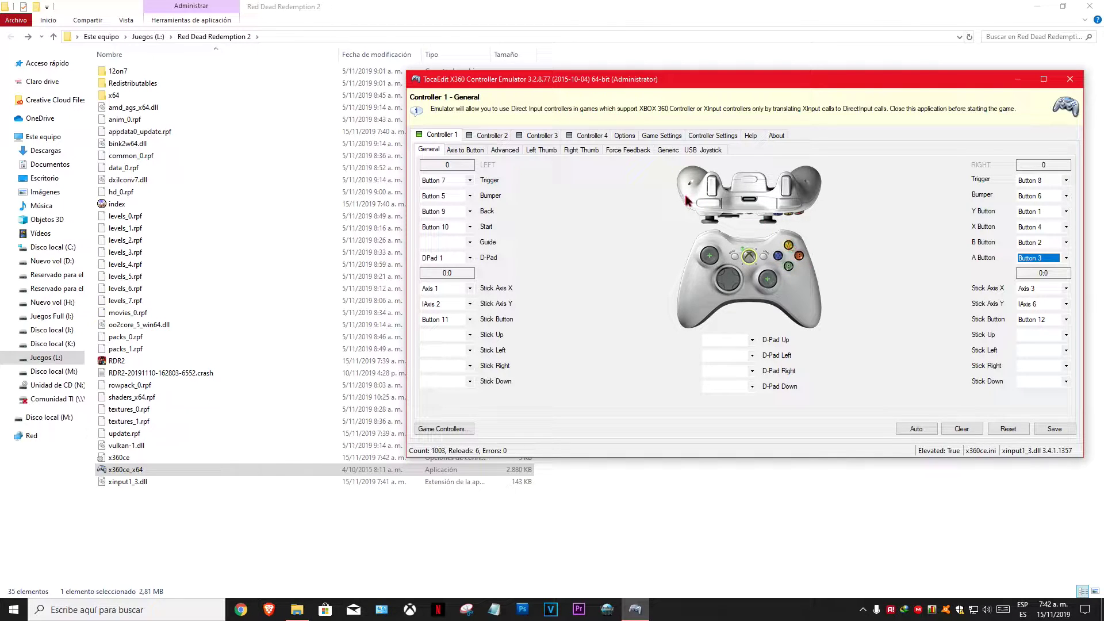
- Synchronize the x360ce_x64.exe game settings to the game folder with the 64-bit XInput files v9.1 and v1.1 to v1.4
{"action": "left_click", "coordinate": [658, 137]}
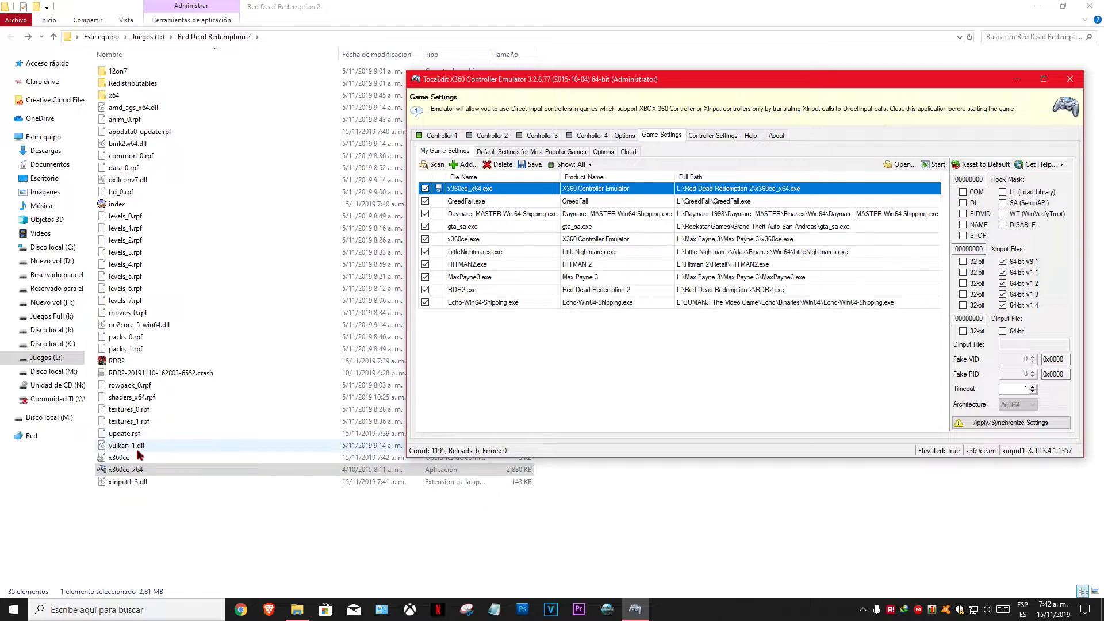
{"action": "left_click", "coordinate": [727, 291]}
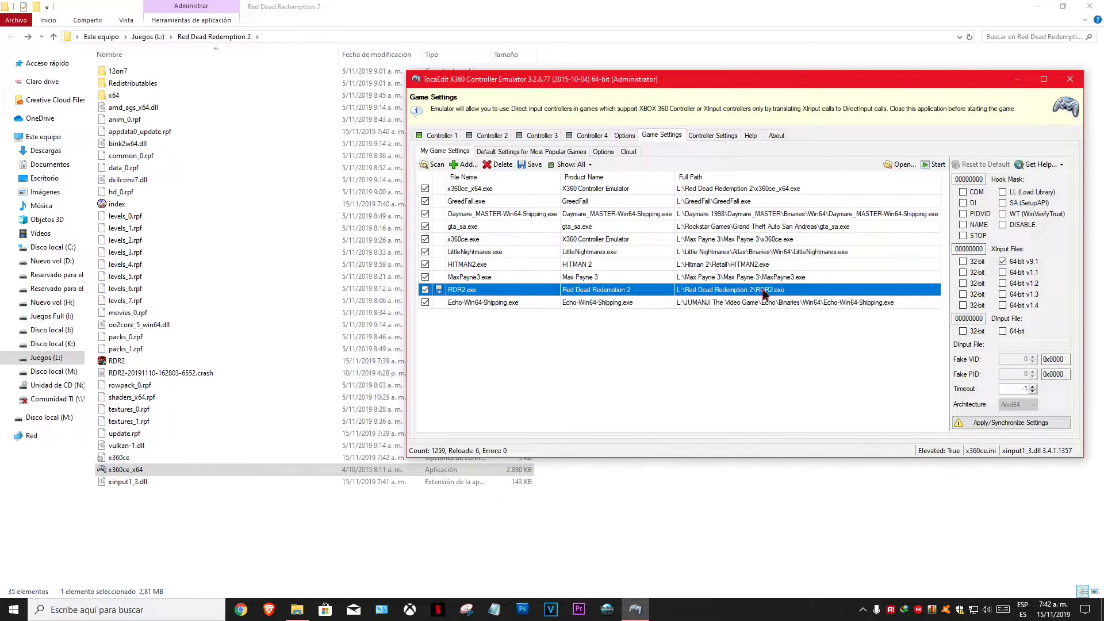
{"action": "left_click", "coordinate": [748, 193]}
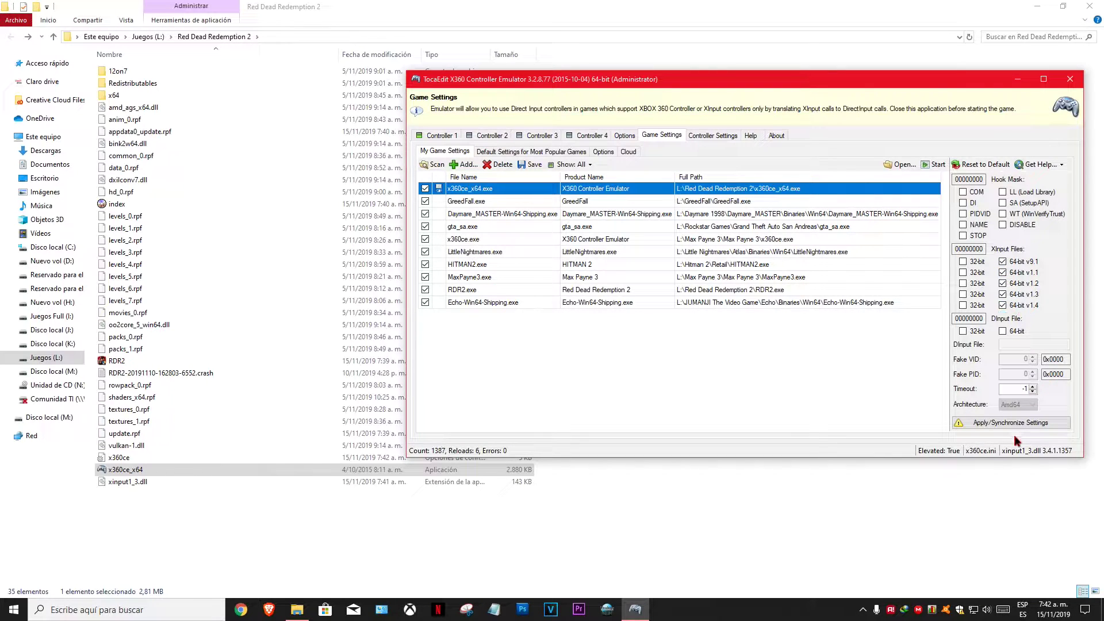
{"action": "left_click", "coordinate": [999, 426]}
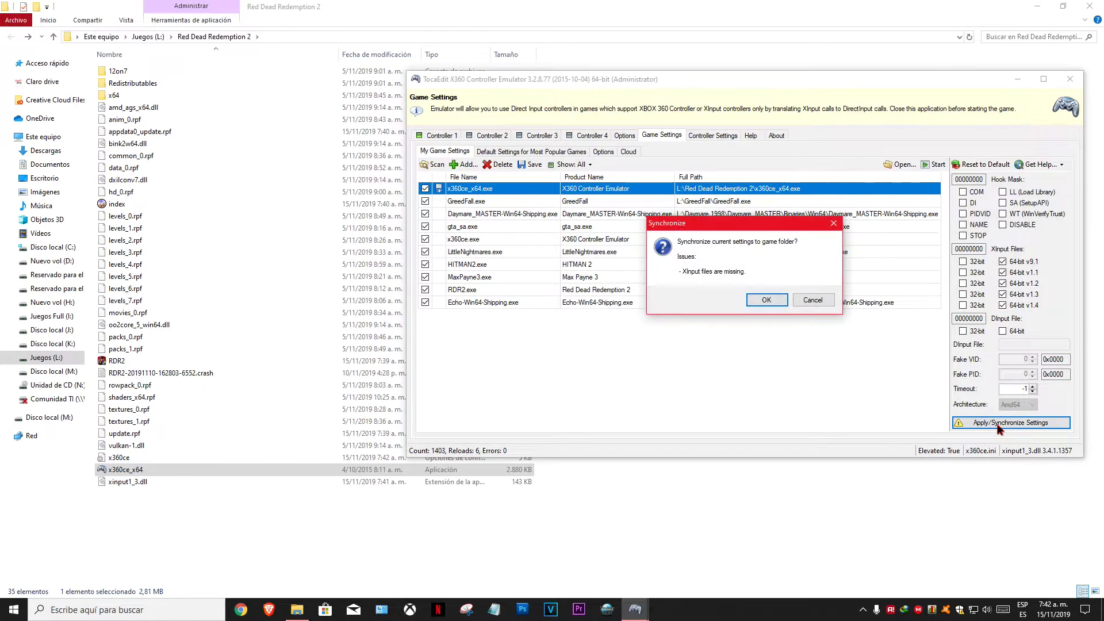
{"action": "left_click", "coordinate": [766, 300]}
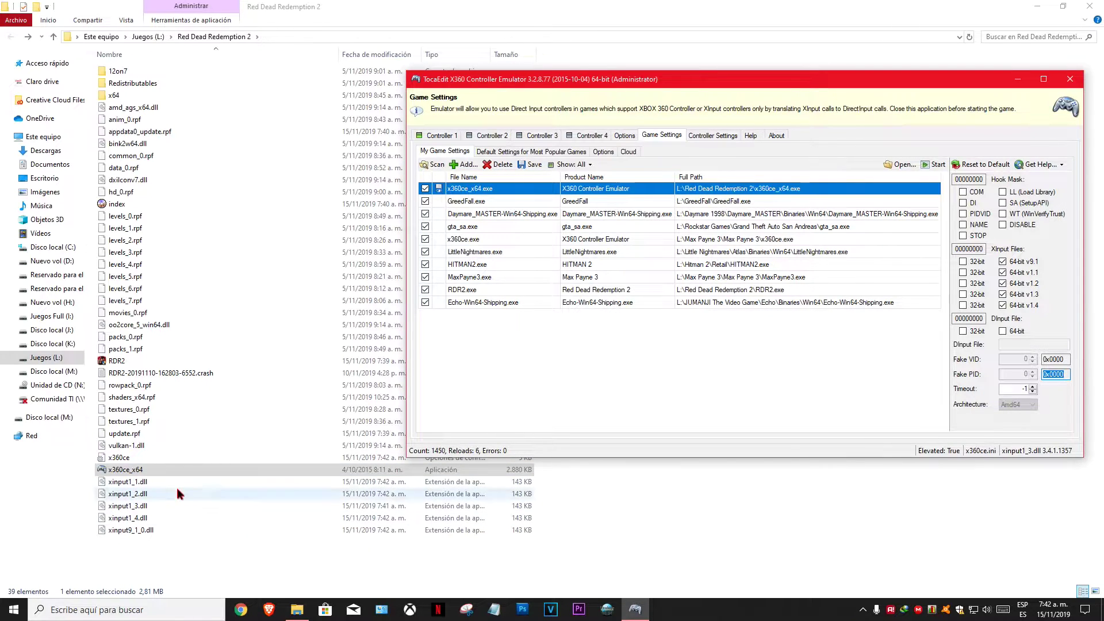
- Save the Controller 1 configuration and close the controller emulator
{"action": "left_click", "coordinate": [442, 137]}
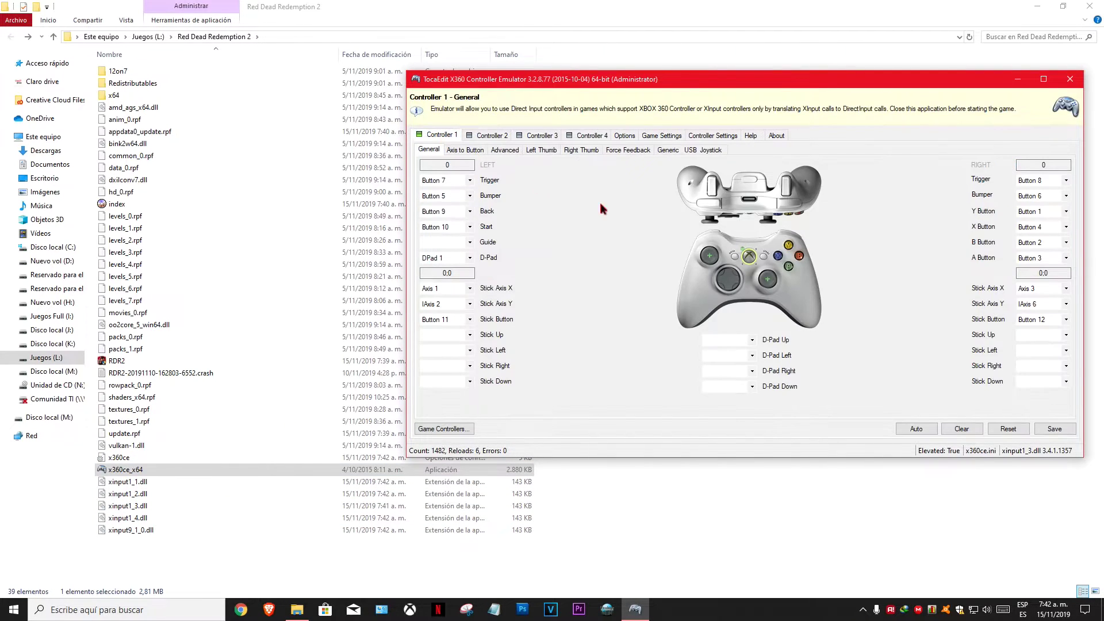
{"action": "left_click", "coordinate": [1051, 430]}
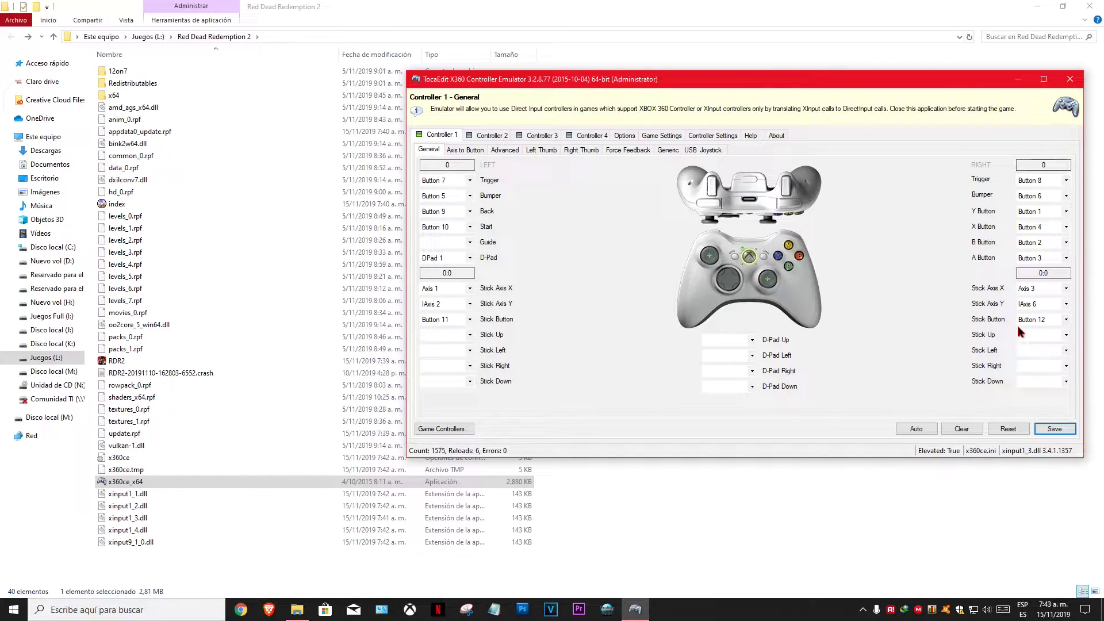
{"action": "left_click", "coordinate": [1071, 80]}
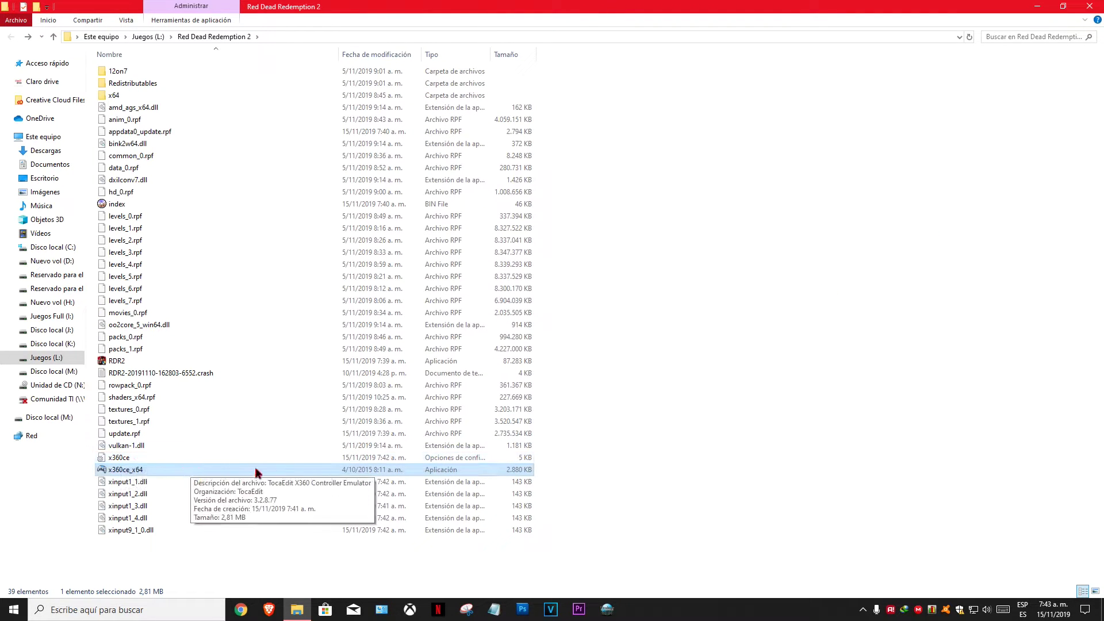
{"action": "left_click", "coordinate": [722, 329]}
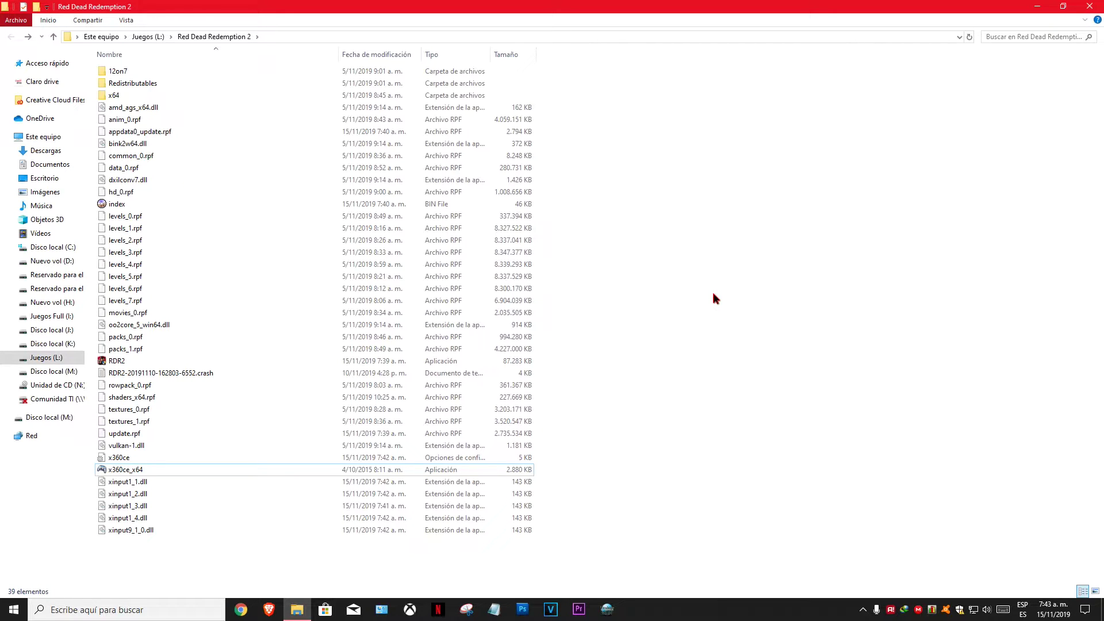
- Look through the Downloads folder and the contents of its XOutput and XOutput_Emulador folders
{"action": "left_click", "coordinate": [44, 151]}
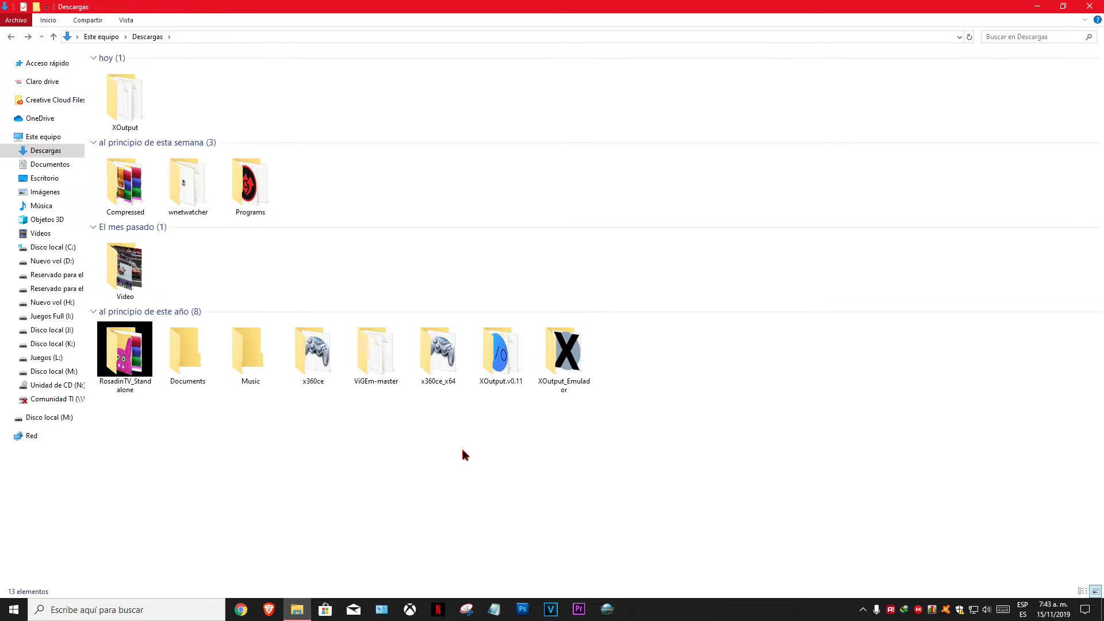
{"action": "left_click_drag", "start_coordinate": [496, 409], "coordinate": [616, 371]}
{"action": "left_click", "coordinate": [128, 101]}
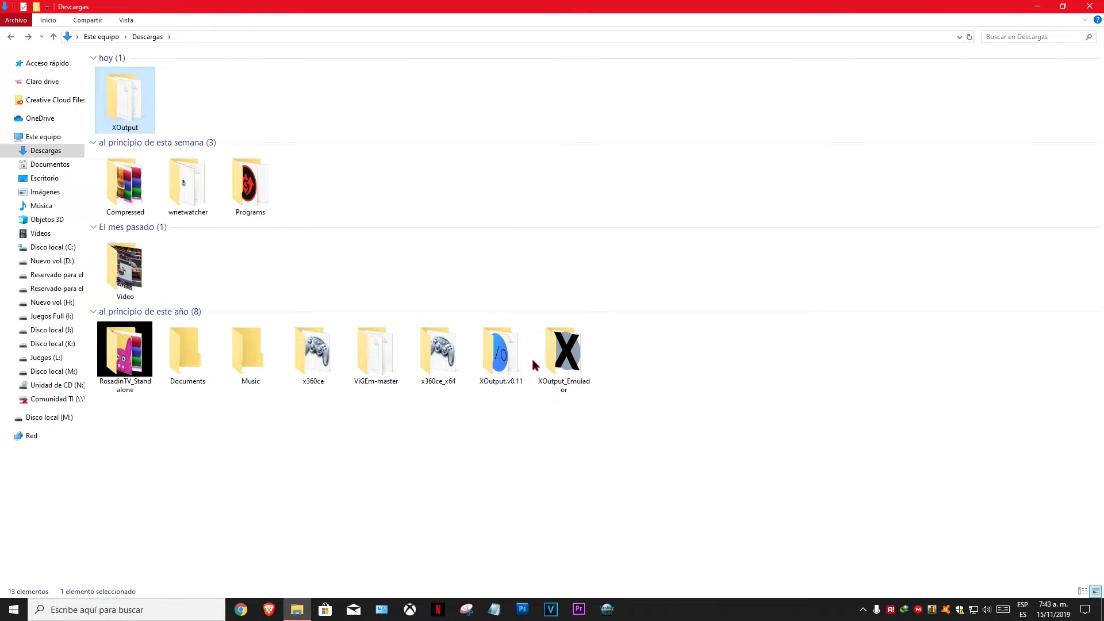
{"action": "left_click", "coordinate": [529, 438]}
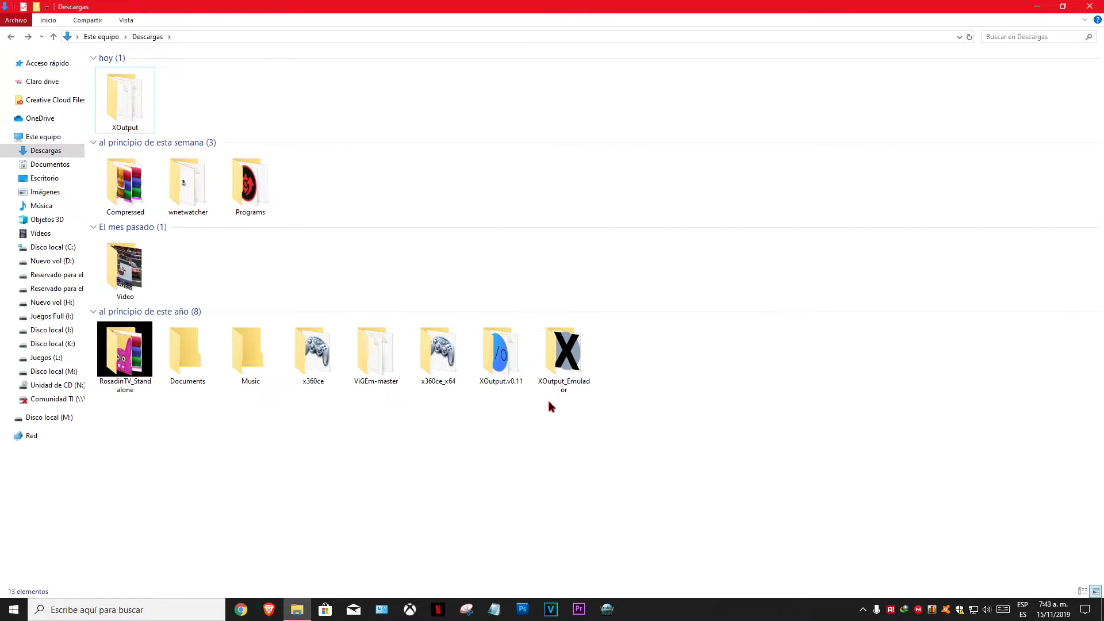
{"action": "double_click", "coordinate": [150, 92]}
{"action": "left_click", "coordinate": [186, 89]}
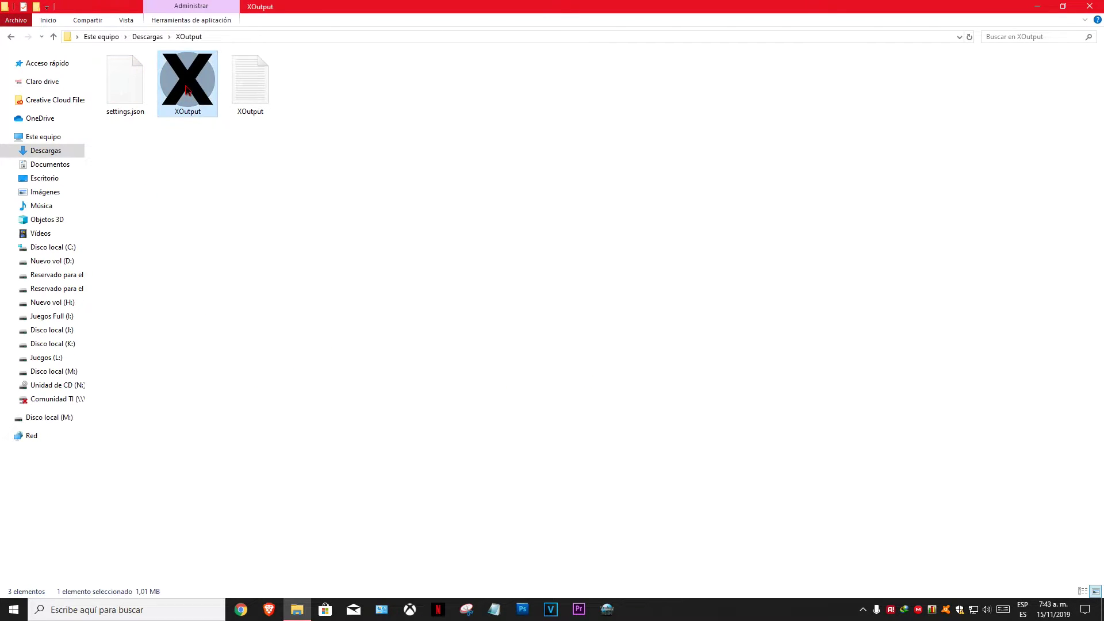
{"action": "right_click", "coordinate": [185, 92]}
{"action": "key", "text": "alt+Left"}
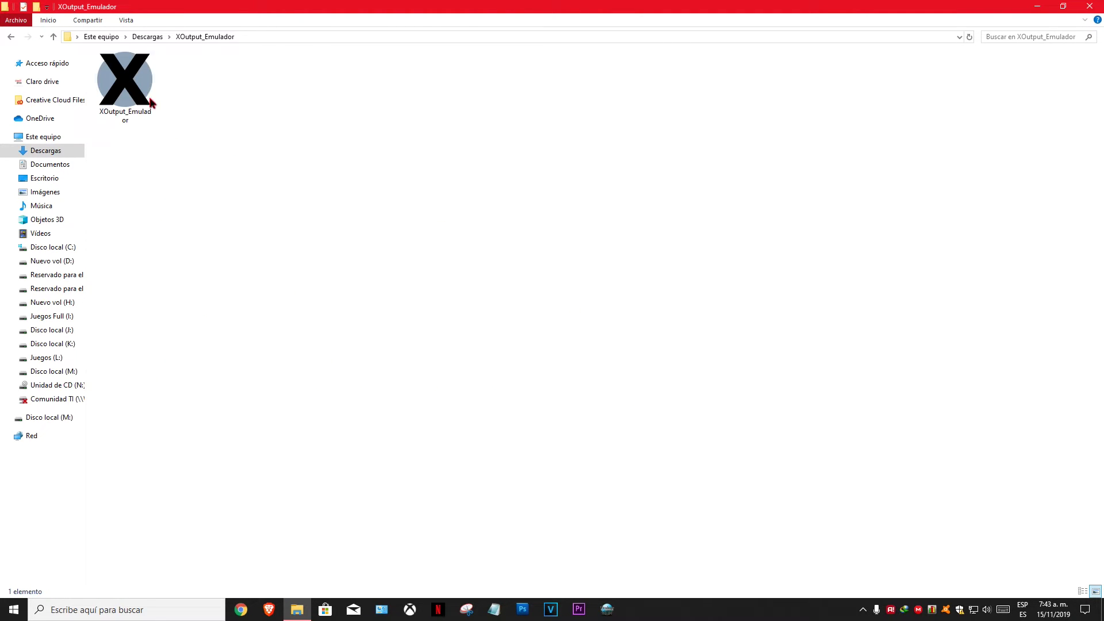
{"action": "key", "text": "BackSpace"}
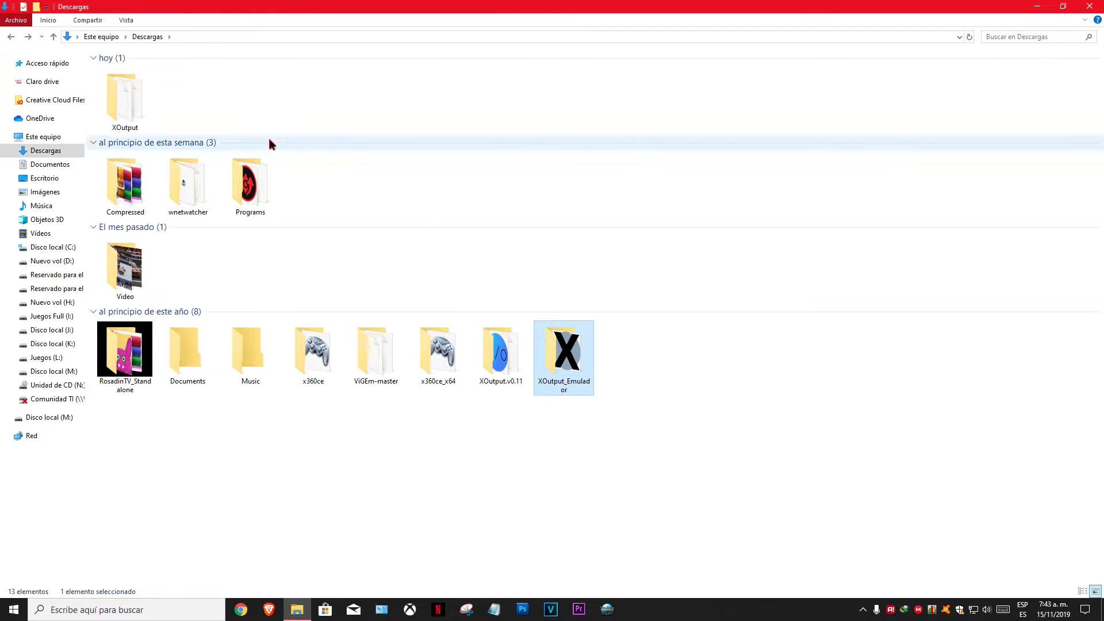
{"action": "left_click", "coordinate": [554, 462]}
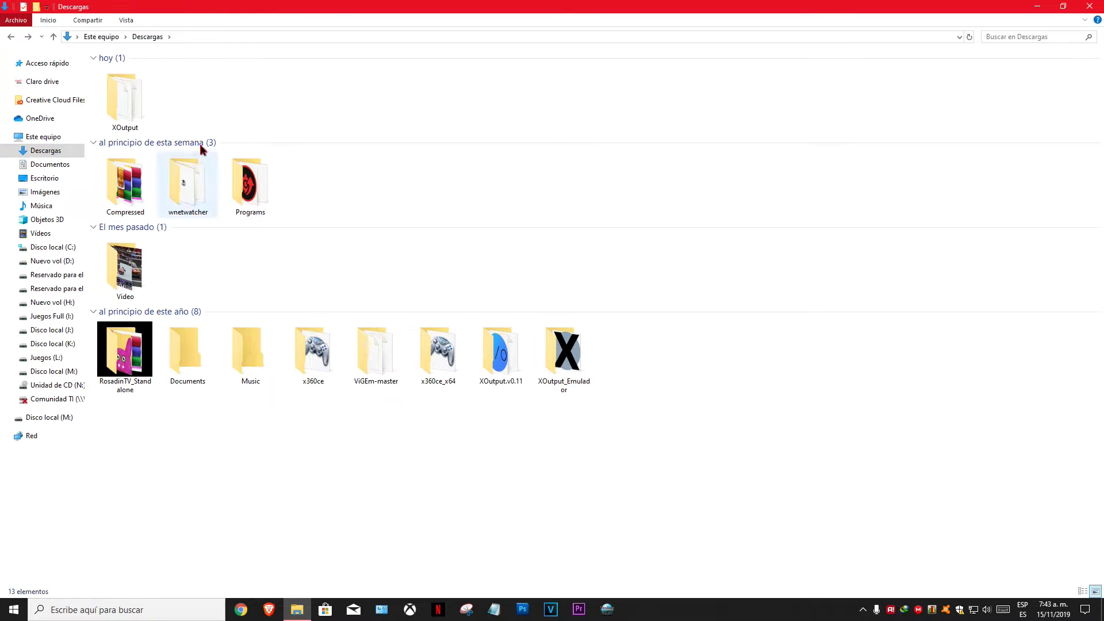
- Run XOutput_Emulador from its folder in Downloads as administrator and allow it to make changes to the device
{"action": "double_click", "coordinate": [576, 353]}
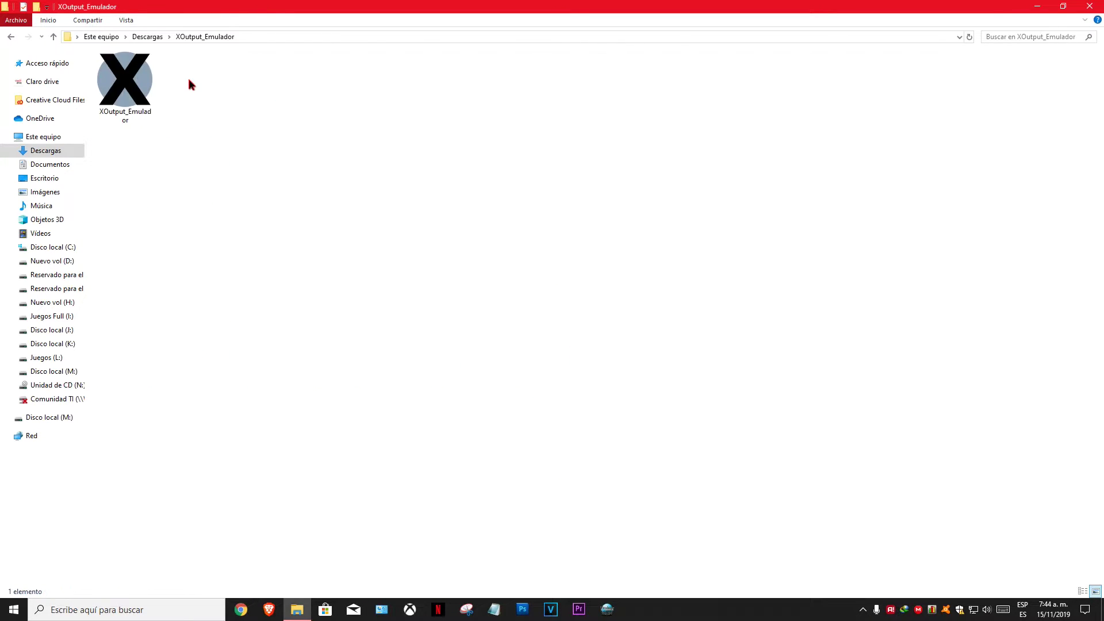
{"action": "left_click", "coordinate": [118, 96]}
{"action": "right_click", "coordinate": [119, 97]}
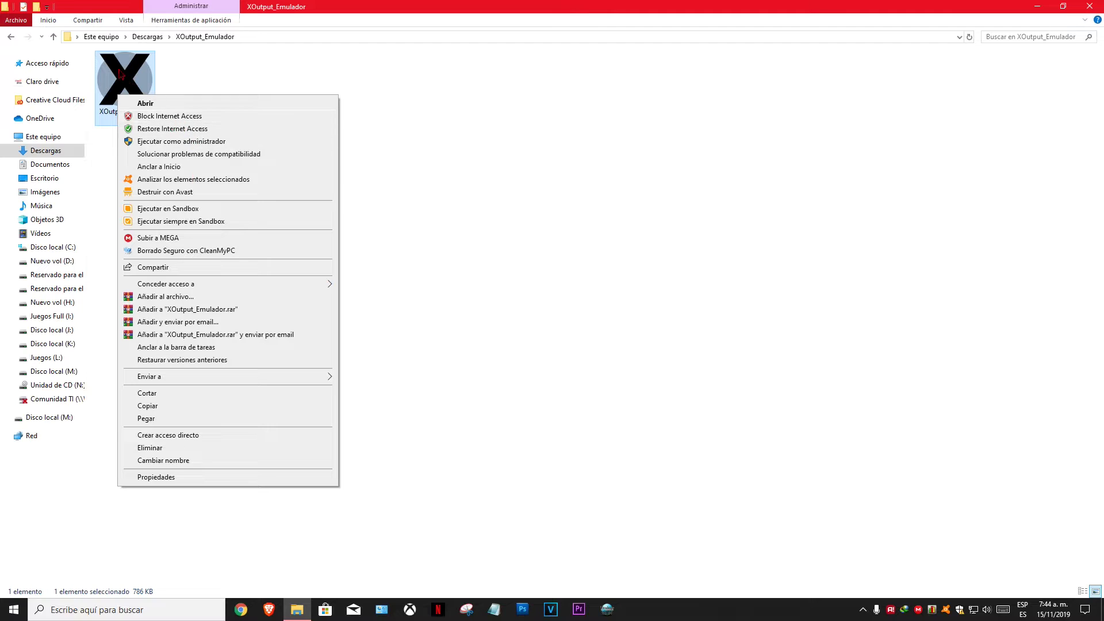
{"action": "left_click", "coordinate": [168, 143]}
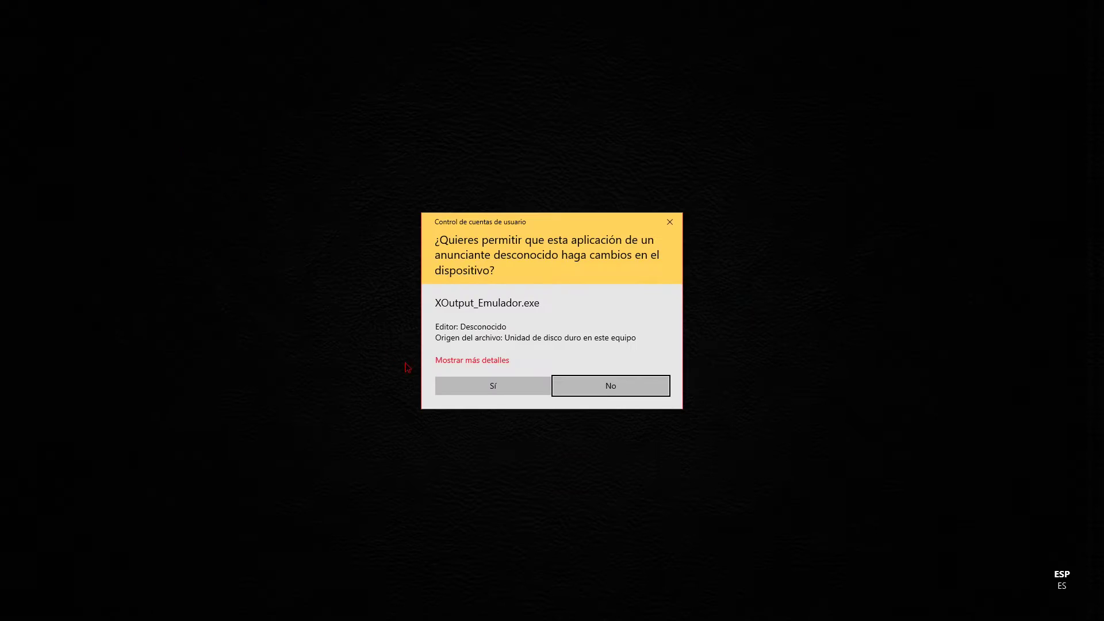
{"action": "left_click", "coordinate": [493, 385]}
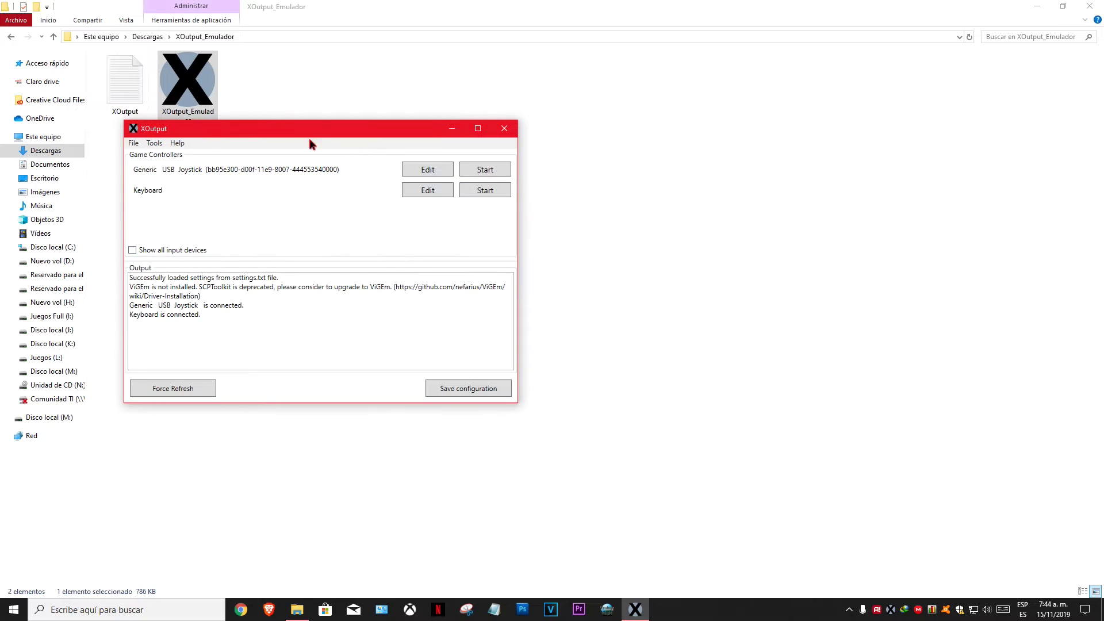
- Set the XOutput interface language to Spanish and close the settings
{"action": "left_click_drag", "start_coordinate": [313, 127], "coordinate": [643, 118]}
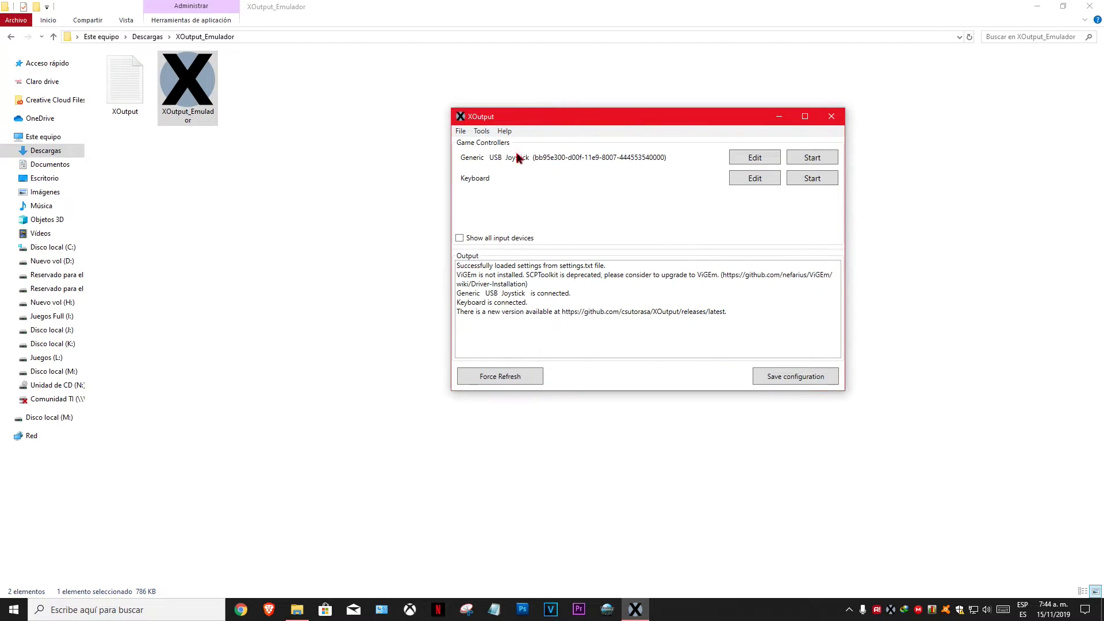
{"action": "left_click", "coordinate": [483, 132]}
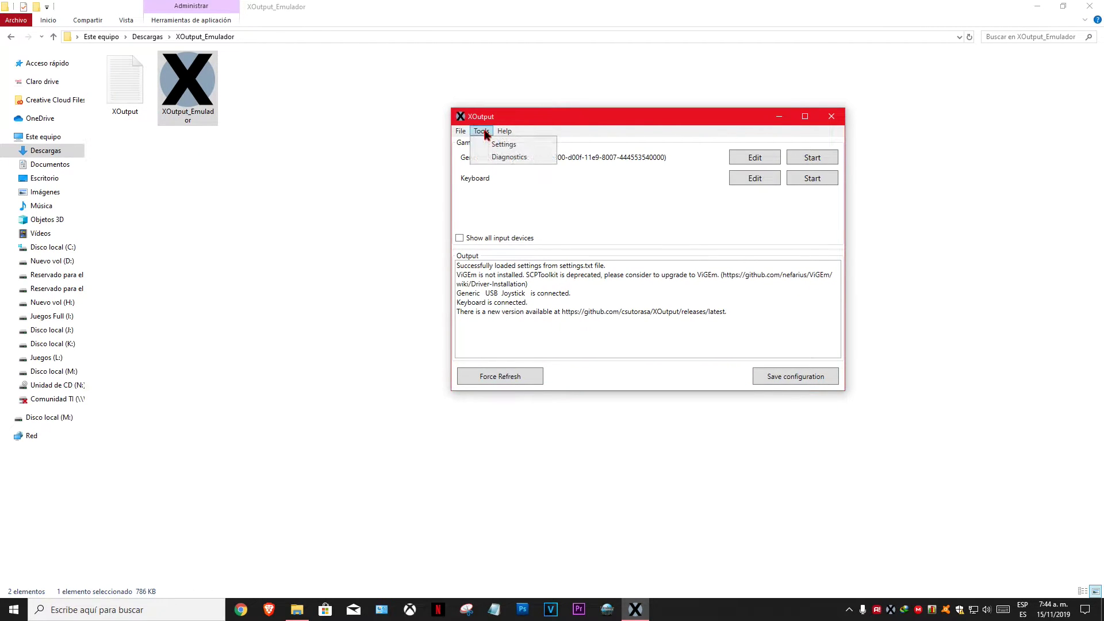
{"action": "left_click", "coordinate": [491, 144]}
{"action": "left_click", "coordinate": [315, 166]}
{"action": "left_click", "coordinate": [298, 242]}
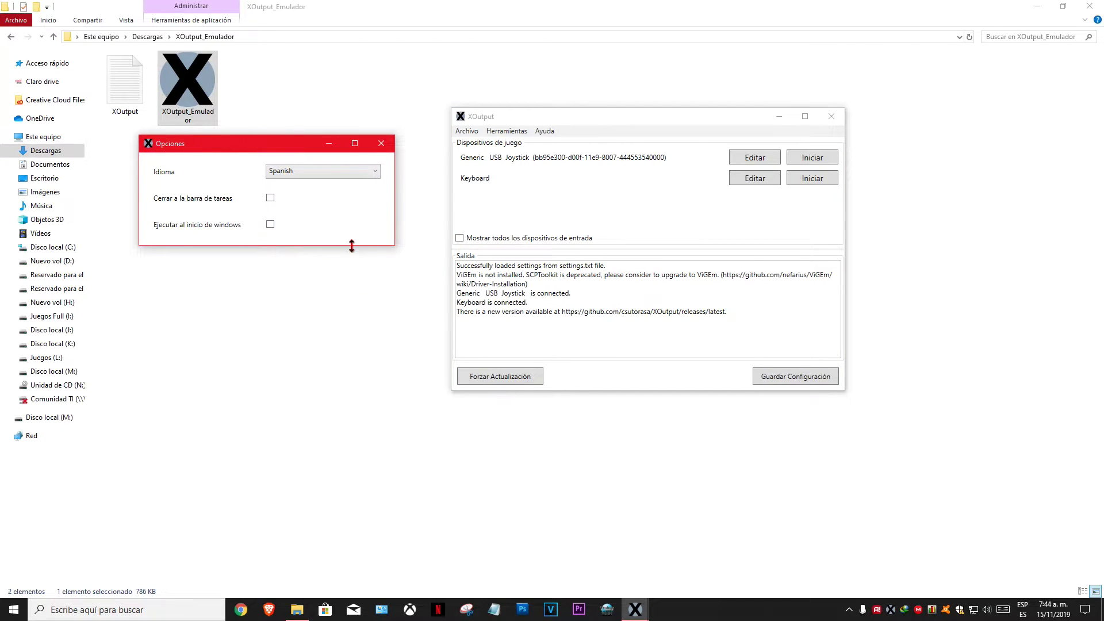
{"action": "left_click", "coordinate": [382, 144]}
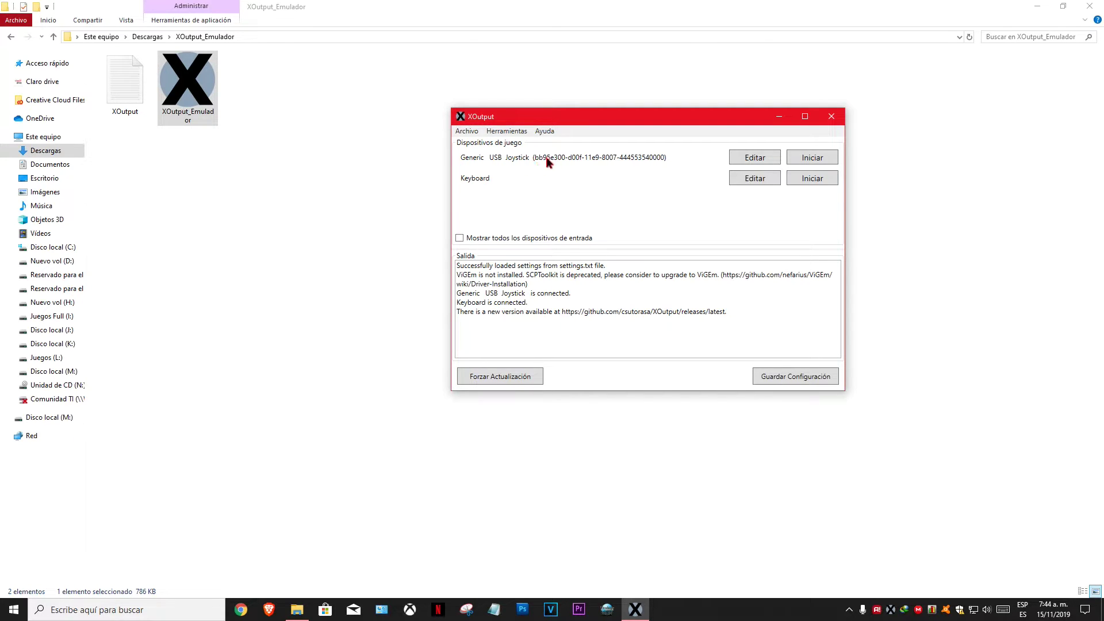
- Map all Generic USB Joystick controls in sequence, including A to B3, B to B2, X to B4, Y to B1, LT to B7 and RT to B8
{"action": "left_click", "coordinate": [745, 160]}
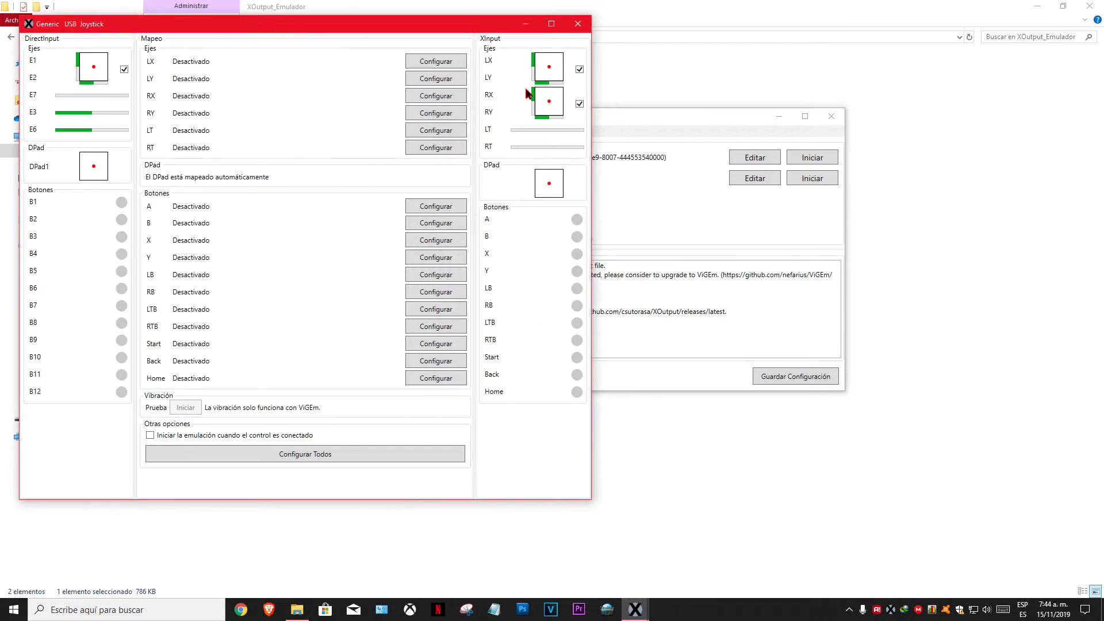
{"action": "left_click_drag", "start_coordinate": [670, 78], "coordinate": [722, 43]}
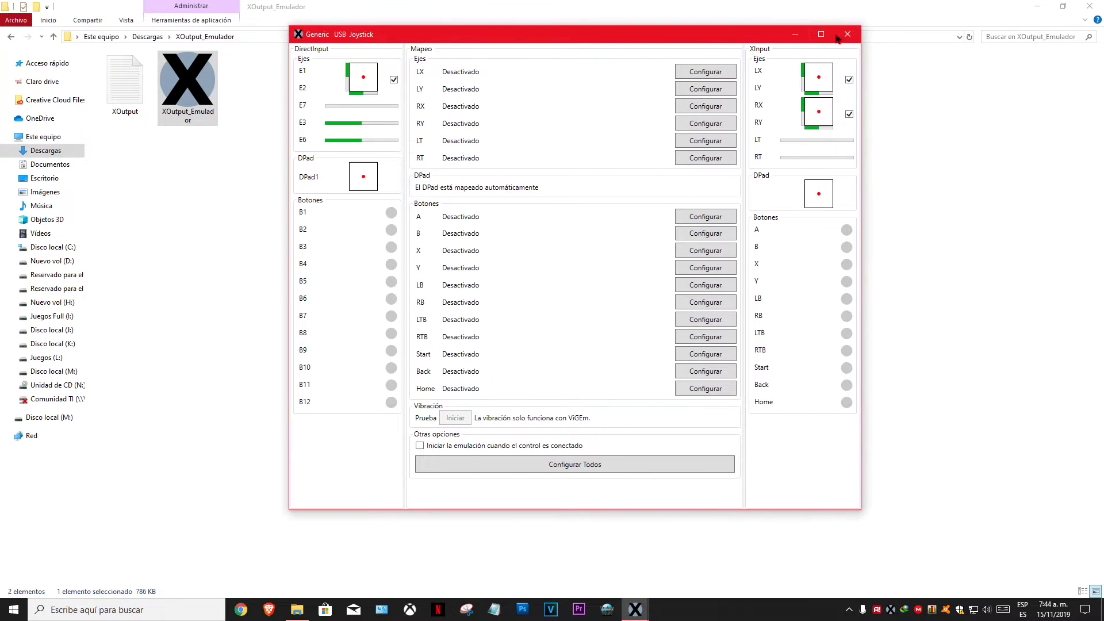
{"action": "left_click", "coordinate": [822, 34]}
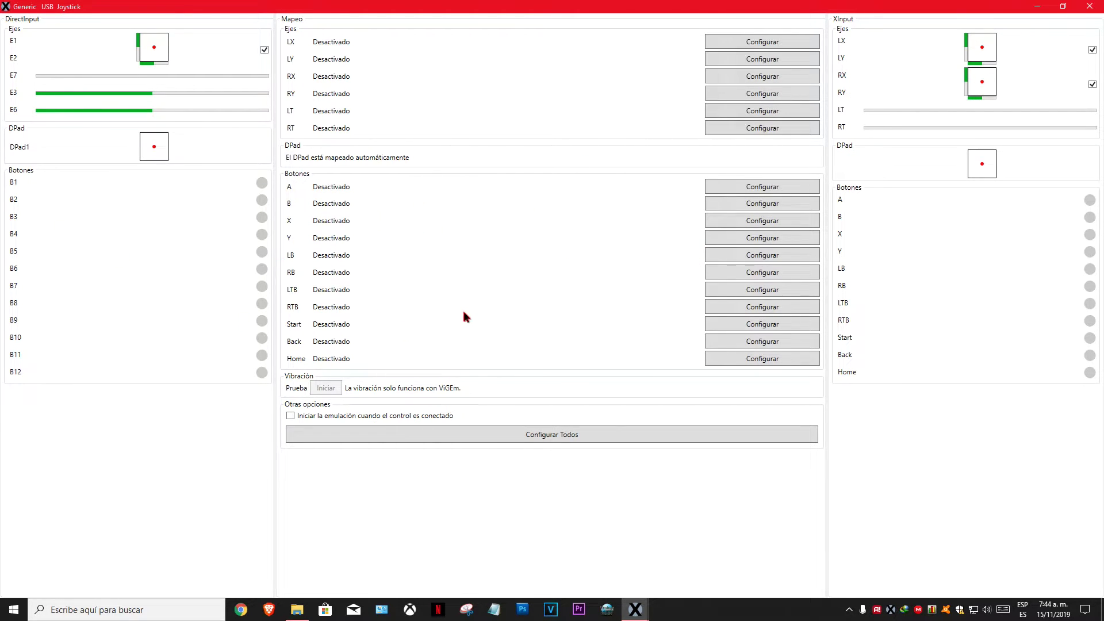
{"action": "left_click", "coordinate": [551, 436]}
{"action": "left_click_drag", "start_coordinate": [210, 23], "coordinate": [419, 66]}
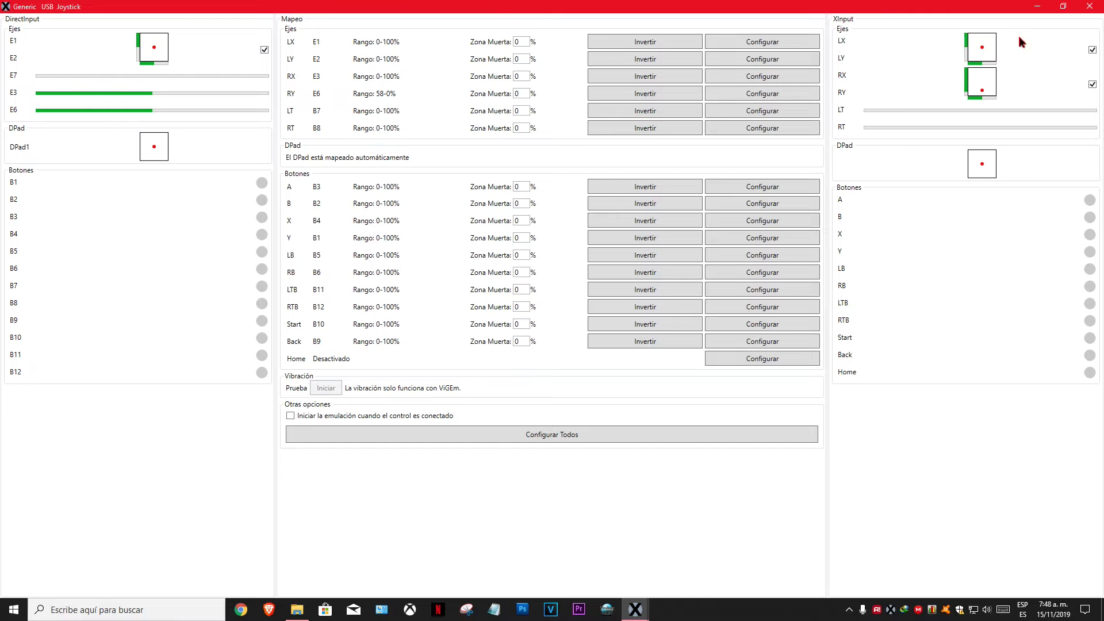
{"action": "left_click", "coordinate": [1089, 6]}
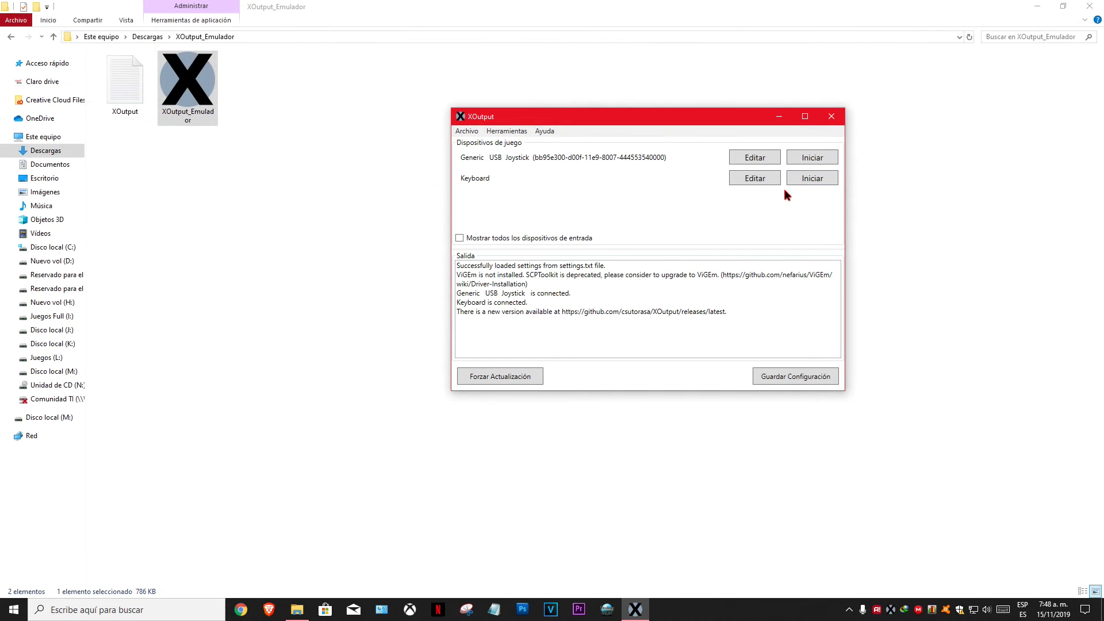
- Save the XOutput configuration, start emulation for the Generic USB Joystick and minimize the emulator
{"action": "left_click", "coordinate": [783, 382]}
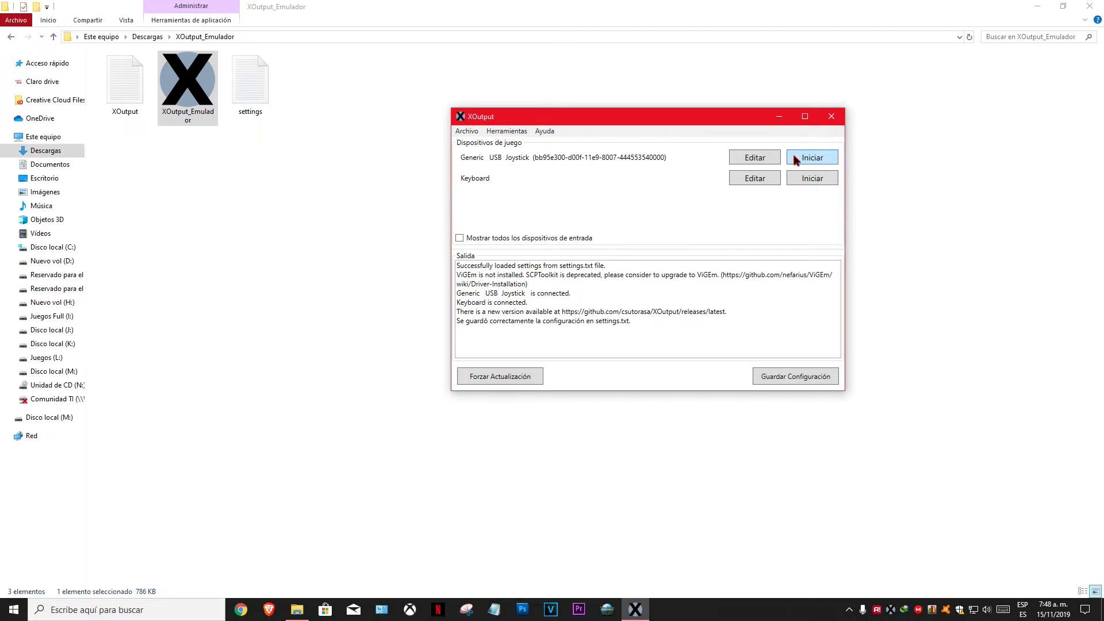
{"action": "left_click", "coordinate": [823, 162]}
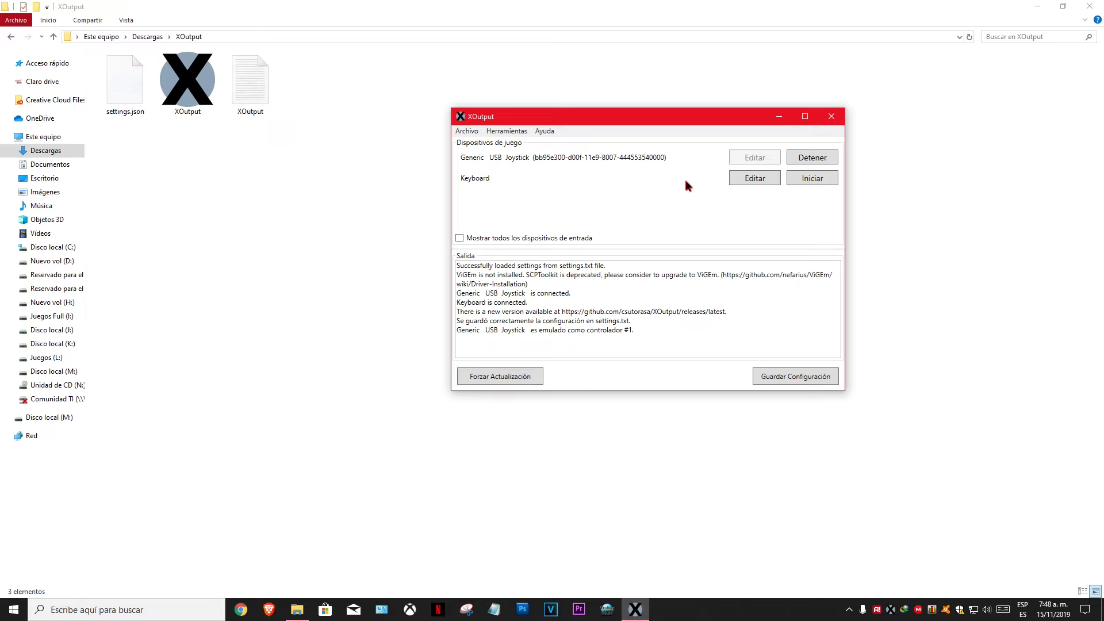
{"action": "left_click", "coordinate": [779, 117]}
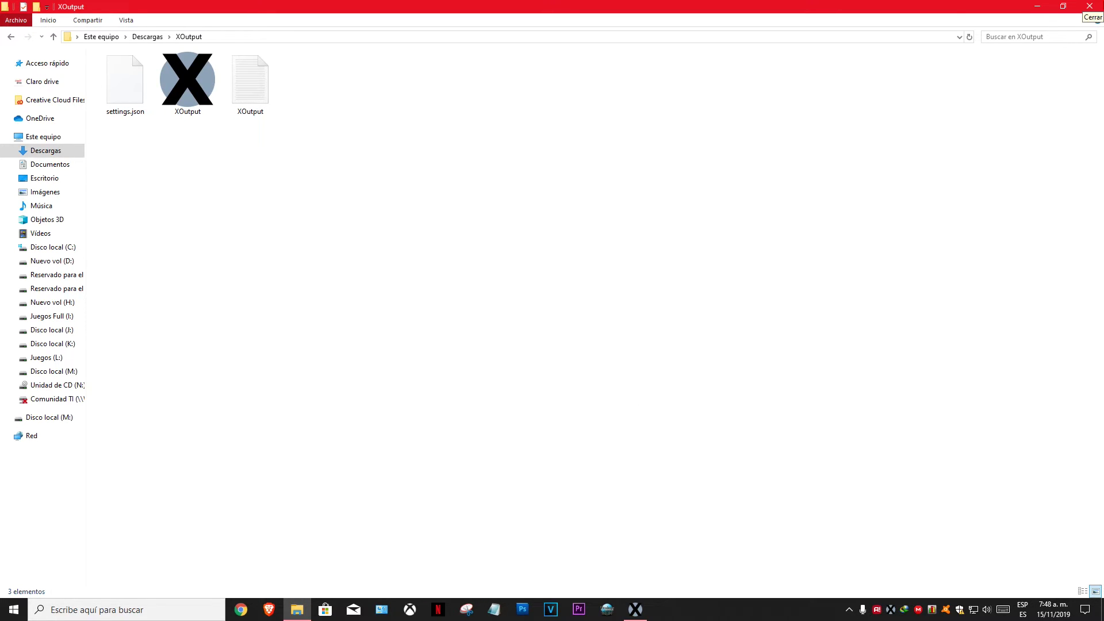
- Run the ScpDriver application as administrator from the ScpDriver folder inside Downloads' XOutput.v0.11 folder and allow it to make changes
{"action": "key", "text": "alt+Left"}
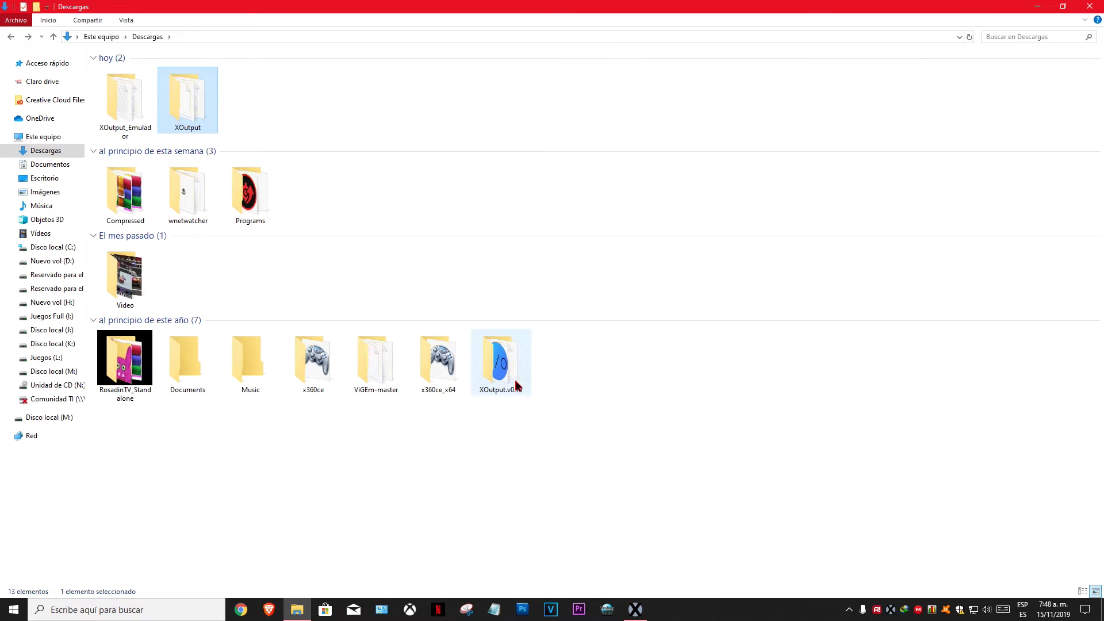
{"action": "double_click", "coordinate": [499, 361]}
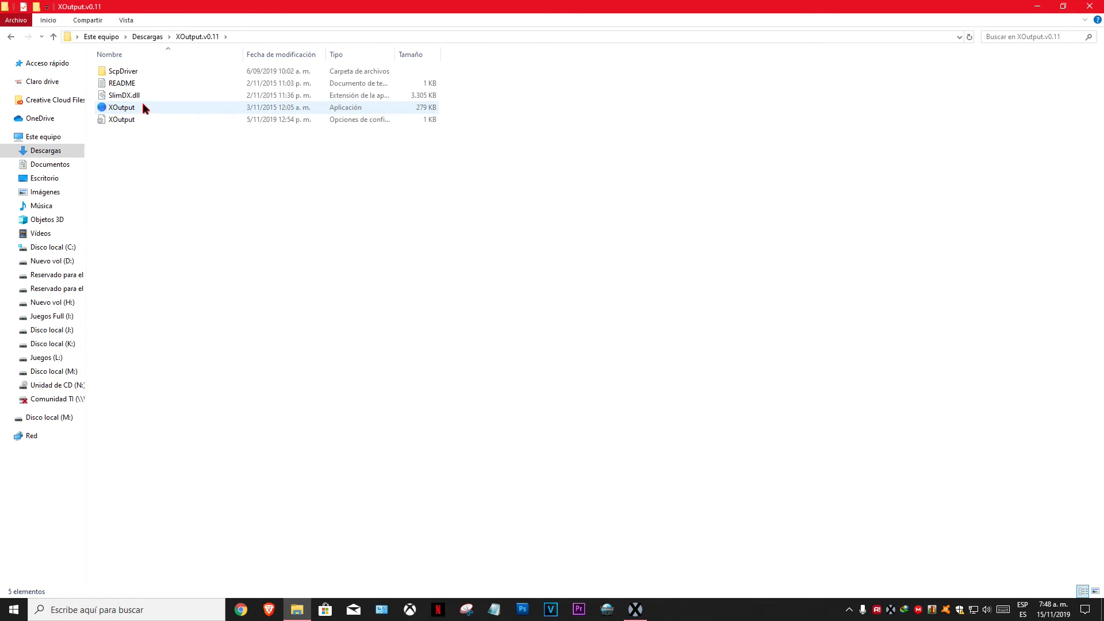
{"action": "key", "text": "alt+Left"}
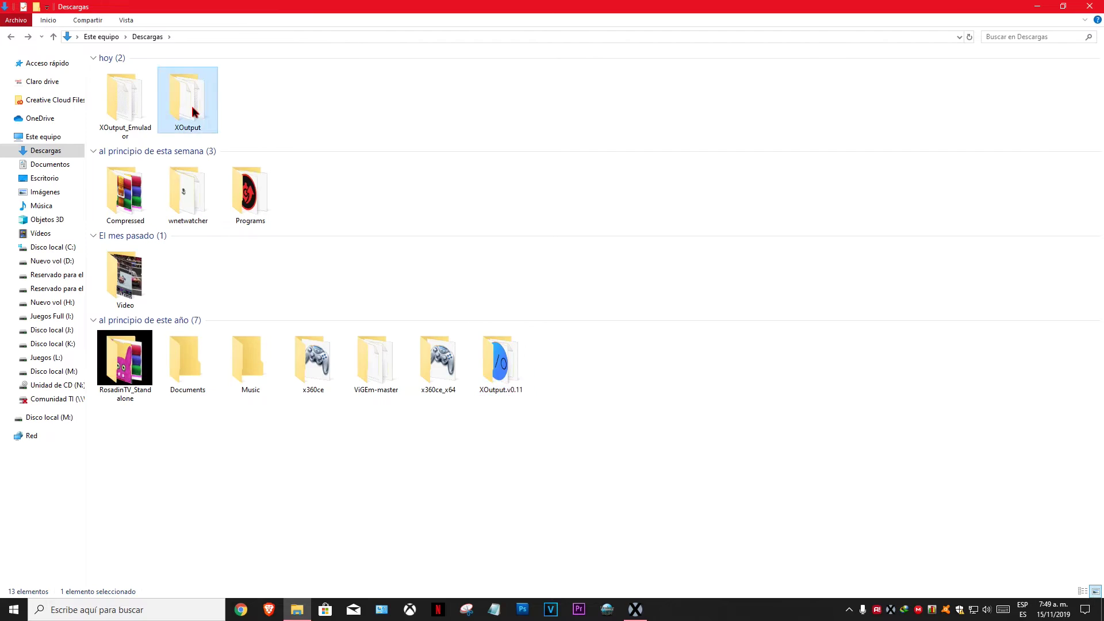
{"action": "double_click", "coordinate": [192, 101]}
{"action": "key", "text": "alt+Left"}
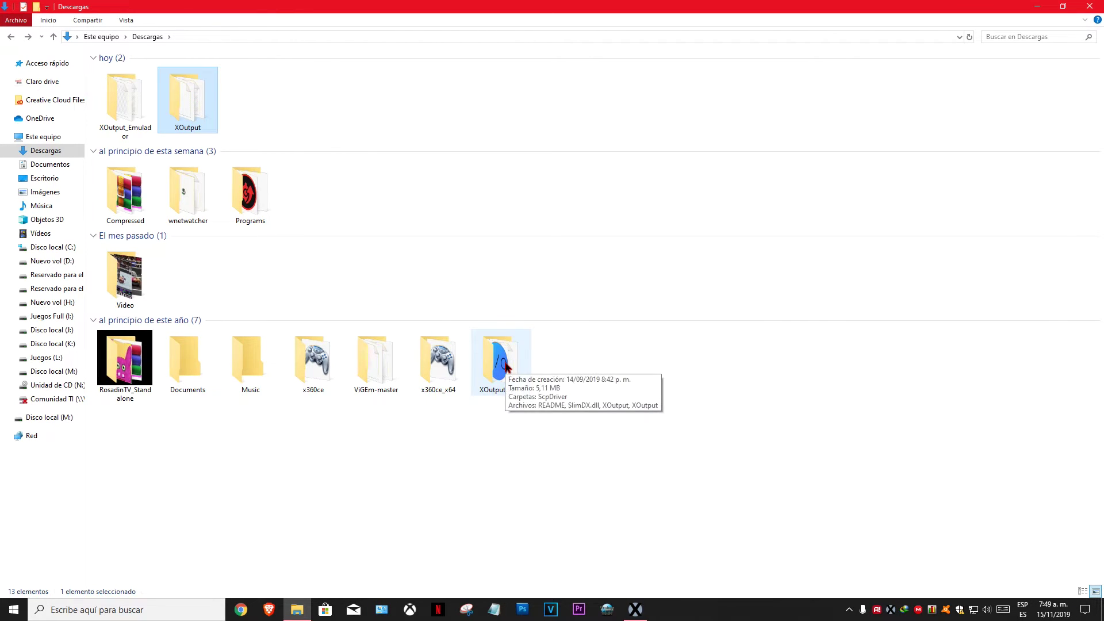
{"action": "double_click", "coordinate": [498, 368]}
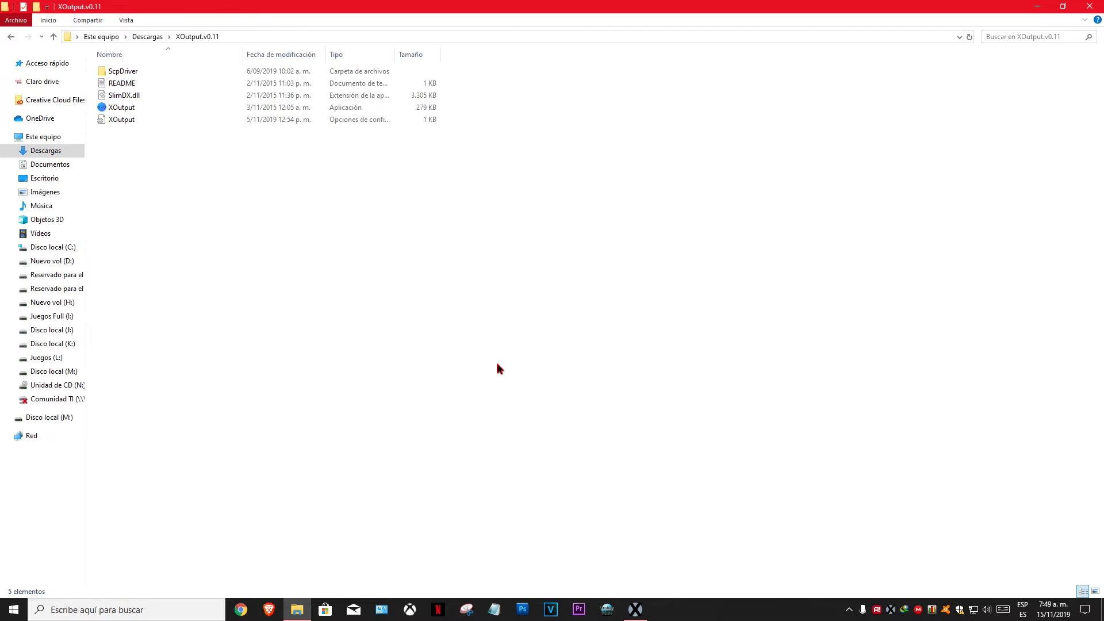
{"action": "double_click", "coordinate": [123, 73]}
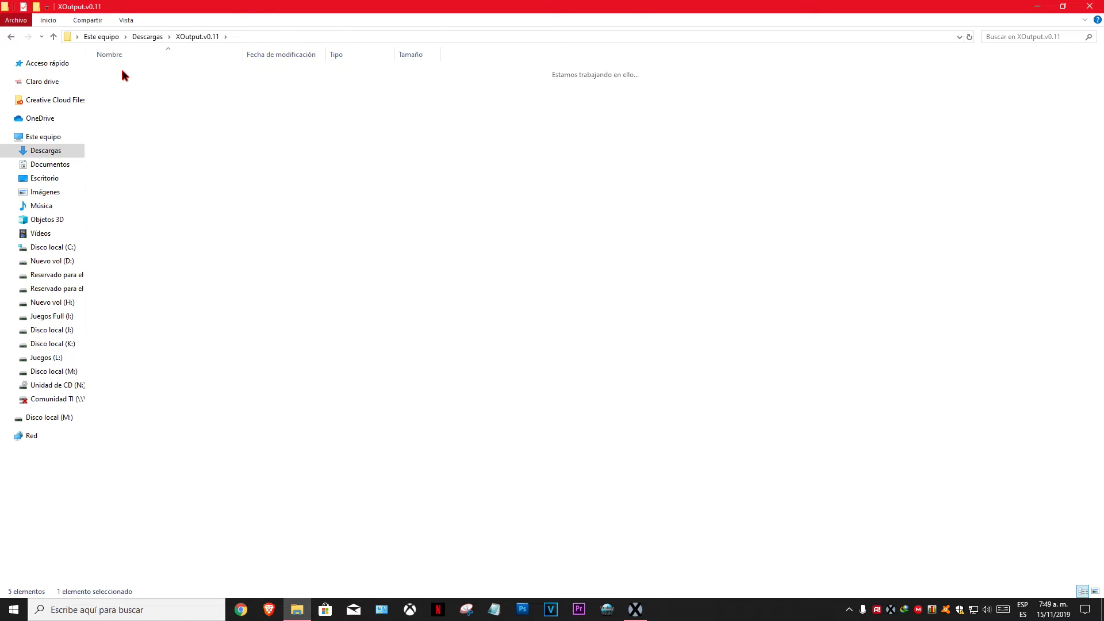
{"action": "left_click", "coordinate": [132, 98]}
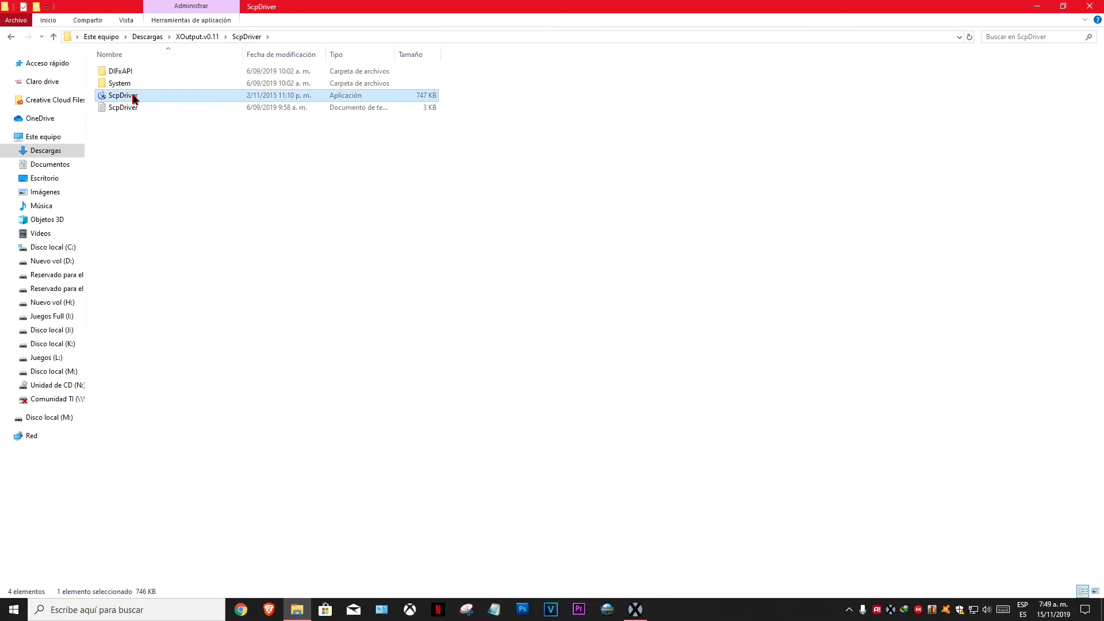
{"action": "right_click", "coordinate": [132, 96]}
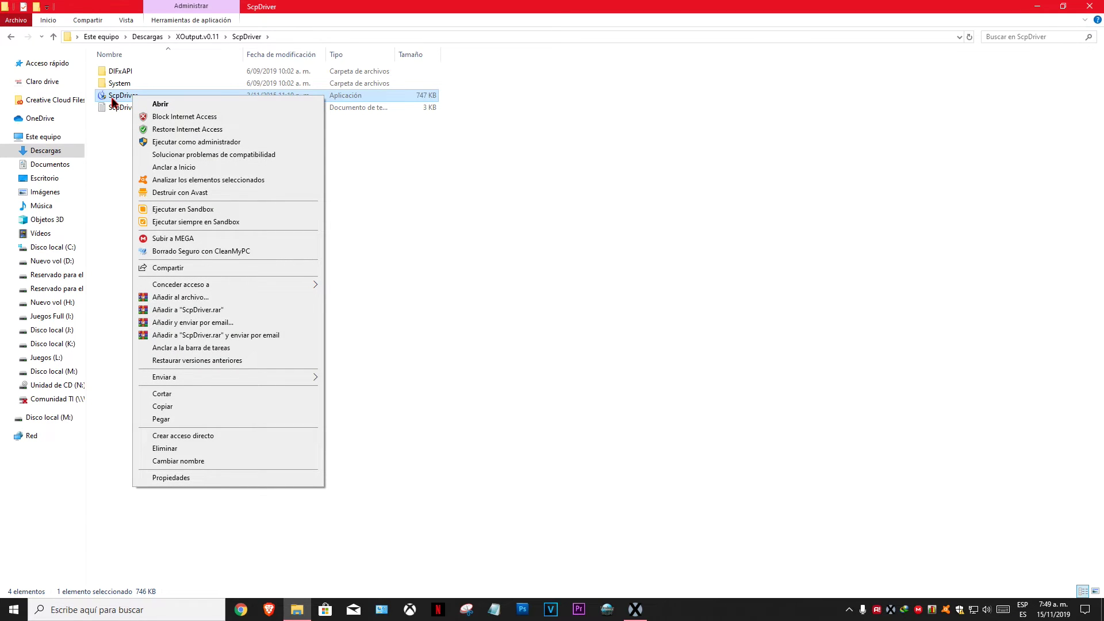
{"action": "left_click", "coordinate": [176, 142]}
{"action": "left_click", "coordinate": [490, 385]}
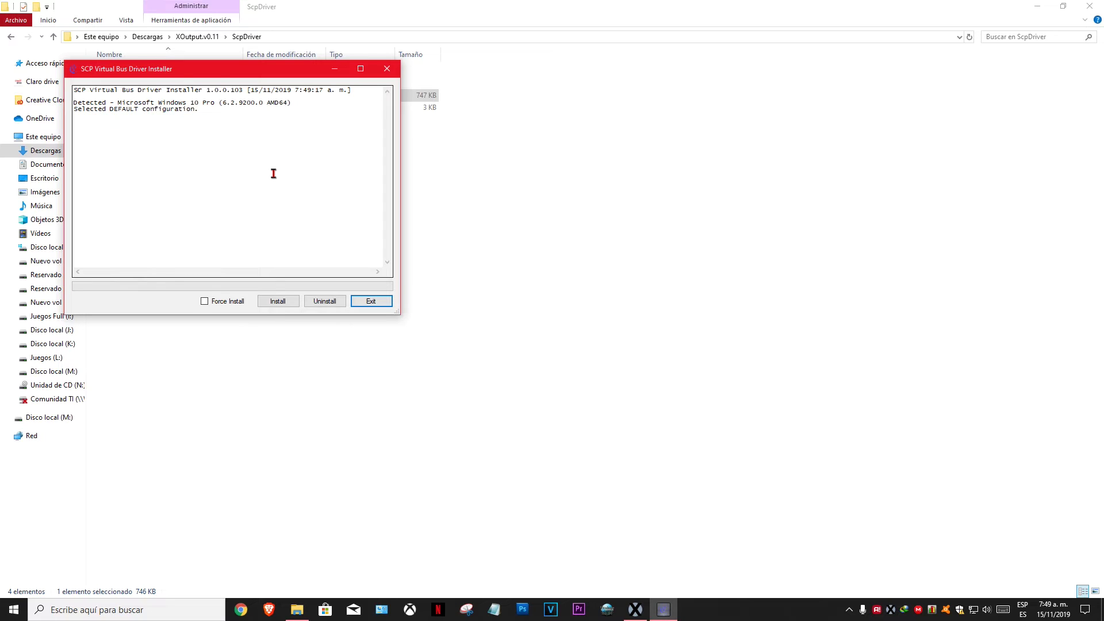
- Install the SCP Virtual Bus Driver, exit the installer and return to the XOutput.v0.11 folder
{"action": "left_click", "coordinate": [277, 305]}
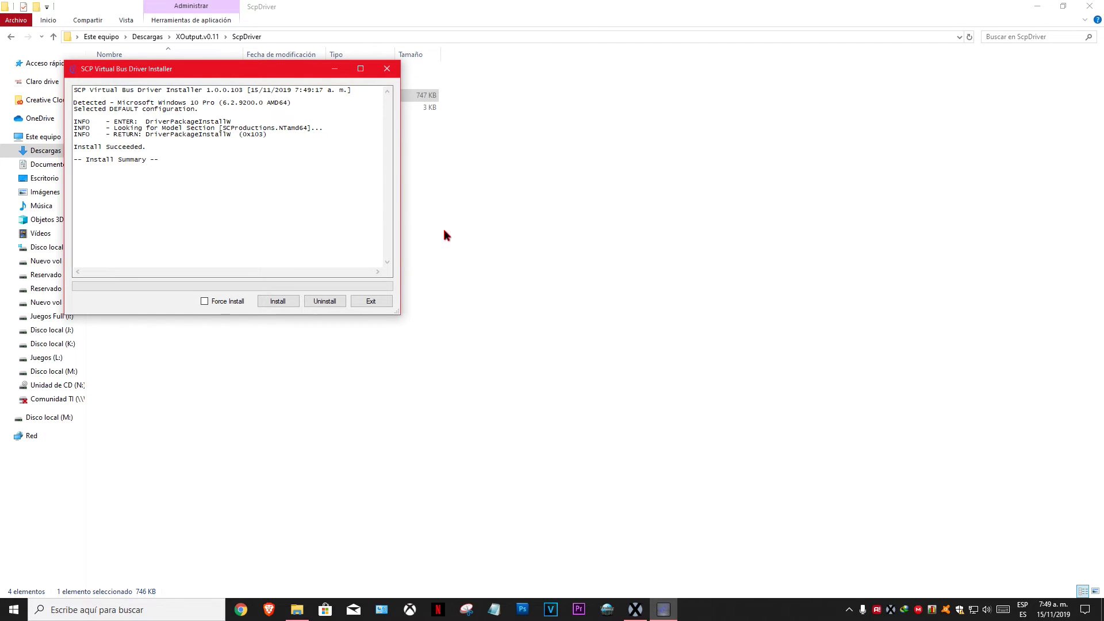
{"action": "left_click", "coordinate": [366, 302]}
{"action": "key", "text": "BackSpace"}
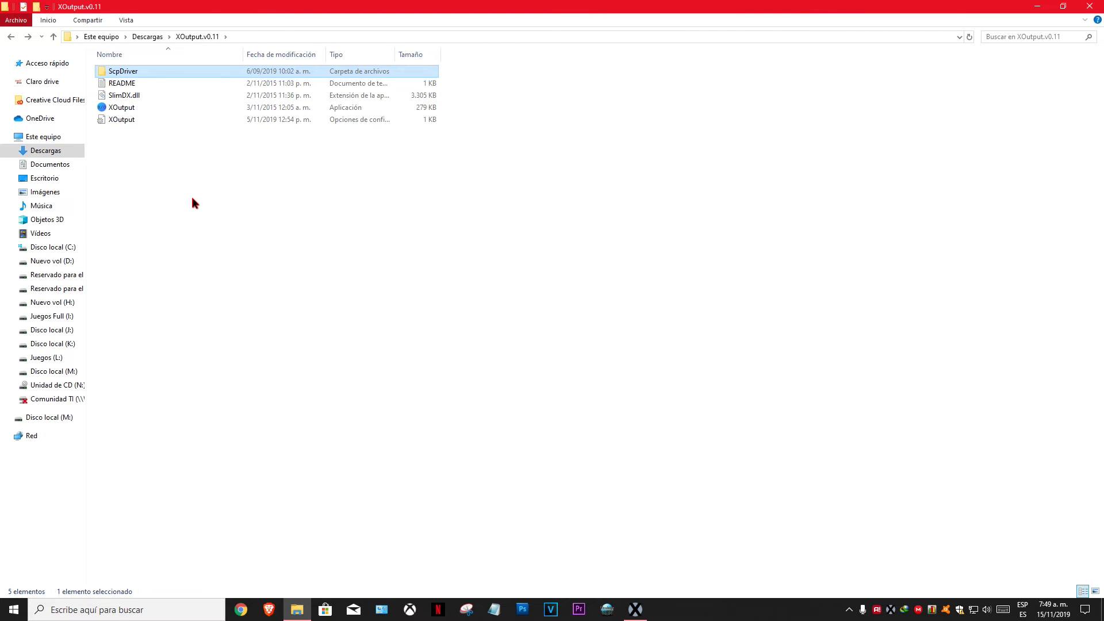
{"action": "left_click", "coordinate": [192, 198]}
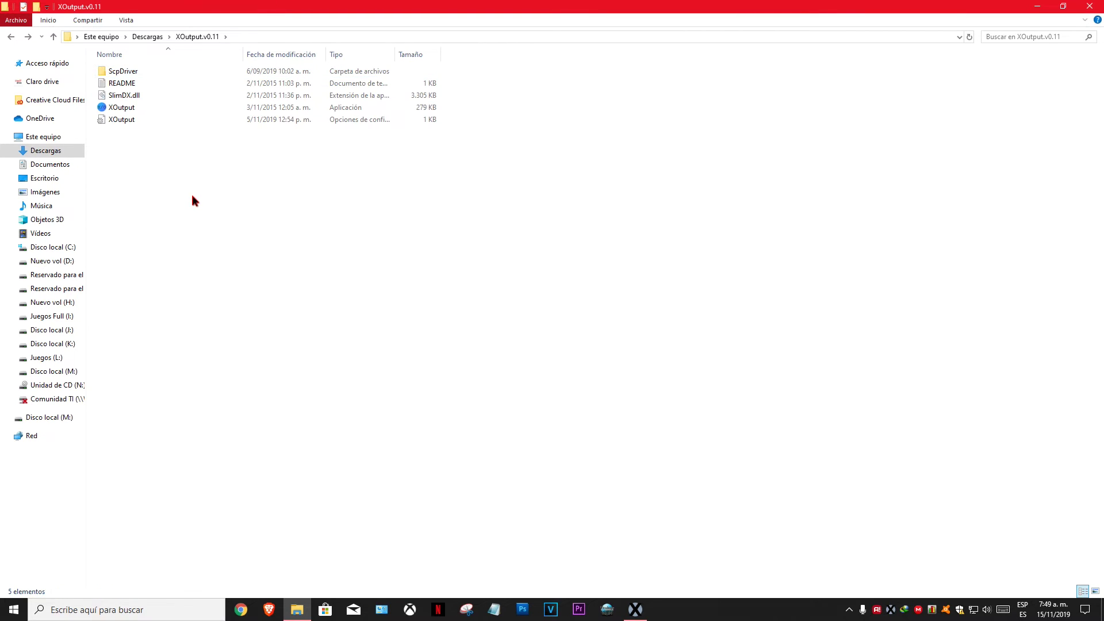
- Run the XOutput application from the XOutput.v0.11 folder as administrator, allow it to make changes and move its window clear of the file list
{"action": "right_click", "coordinate": [151, 111]}
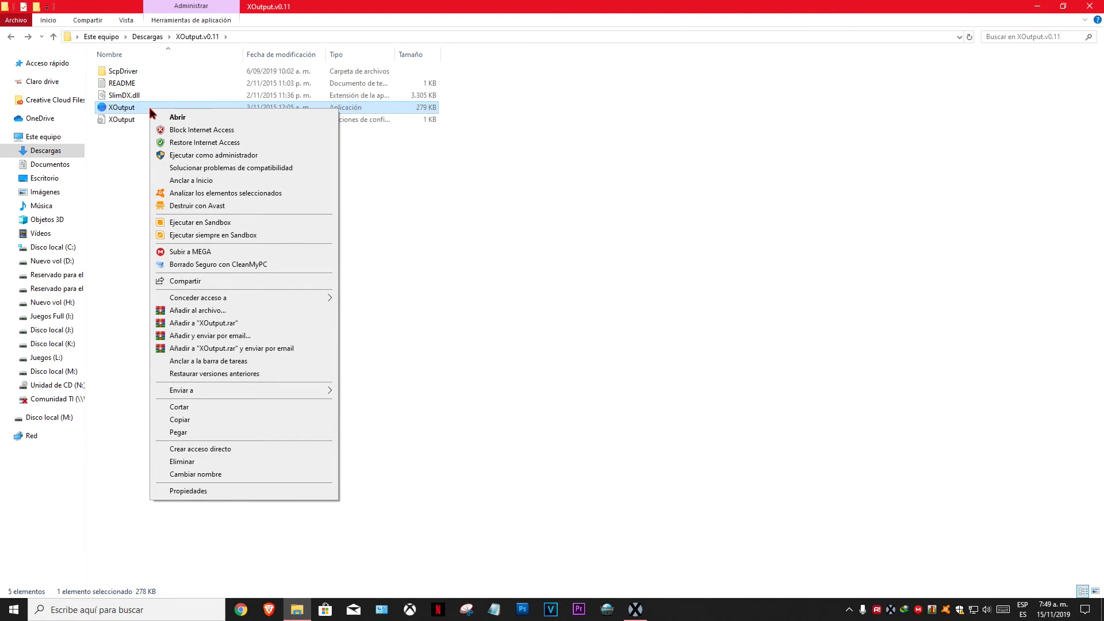
{"action": "left_click", "coordinate": [194, 155]}
{"action": "left_click", "coordinate": [499, 387]}
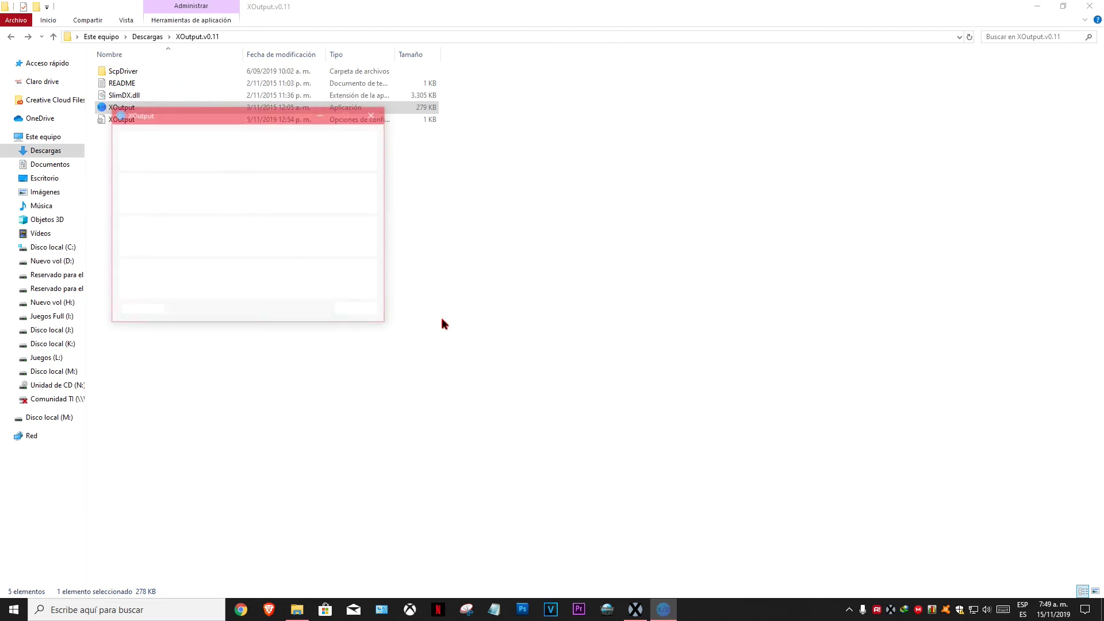
{"action": "left_click_drag", "start_coordinate": [244, 117], "coordinate": [659, 113]}
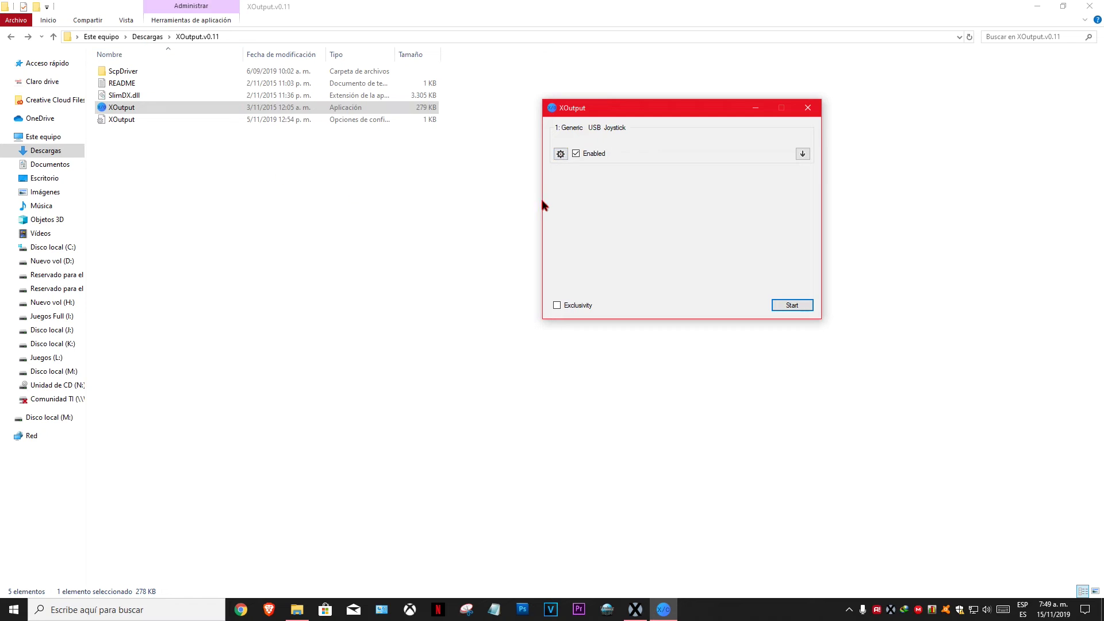
- Review the A, B, X and Y button mappings in the Generic USB Joystick's controller options and close the options
{"action": "left_click", "coordinate": [562, 157]}
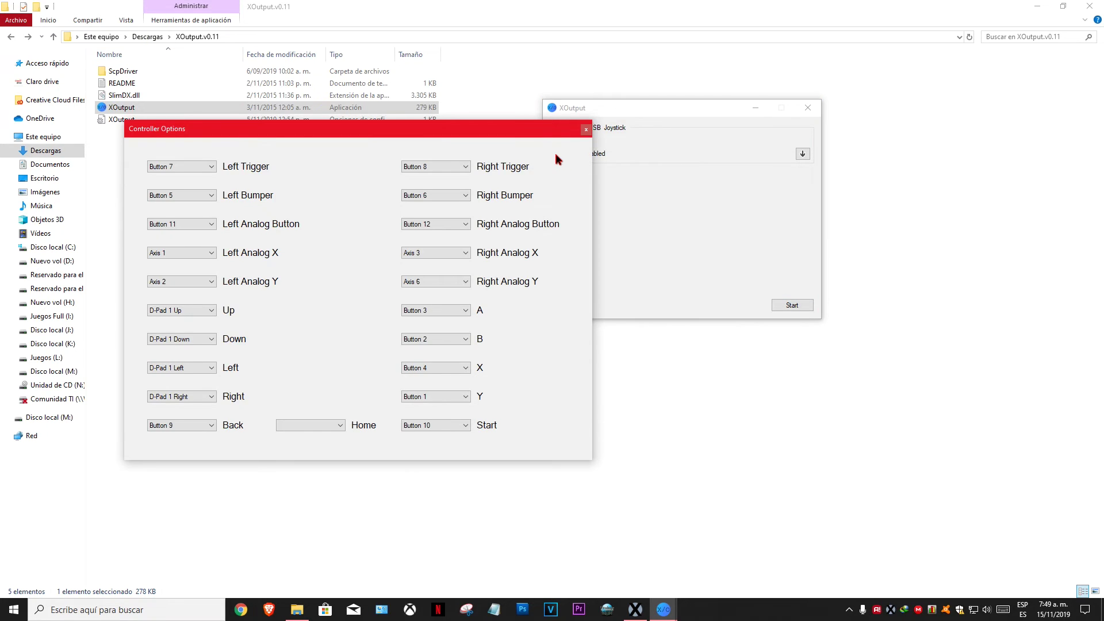
{"action": "left_click_drag", "start_coordinate": [428, 131], "coordinate": [461, 86]}
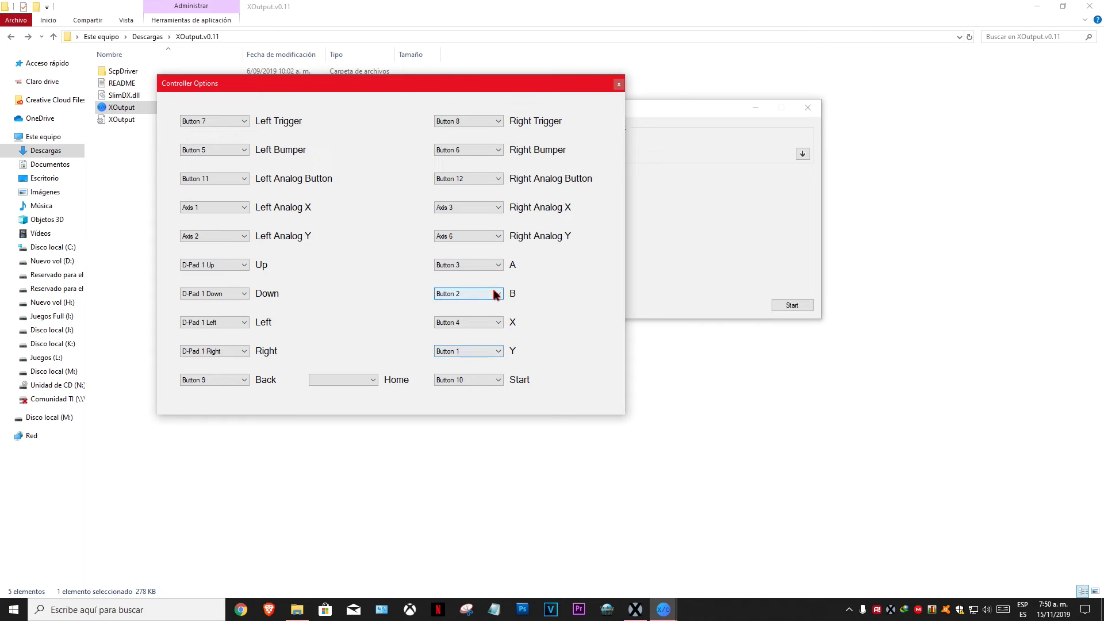
{"action": "left_click", "coordinate": [497, 324]}
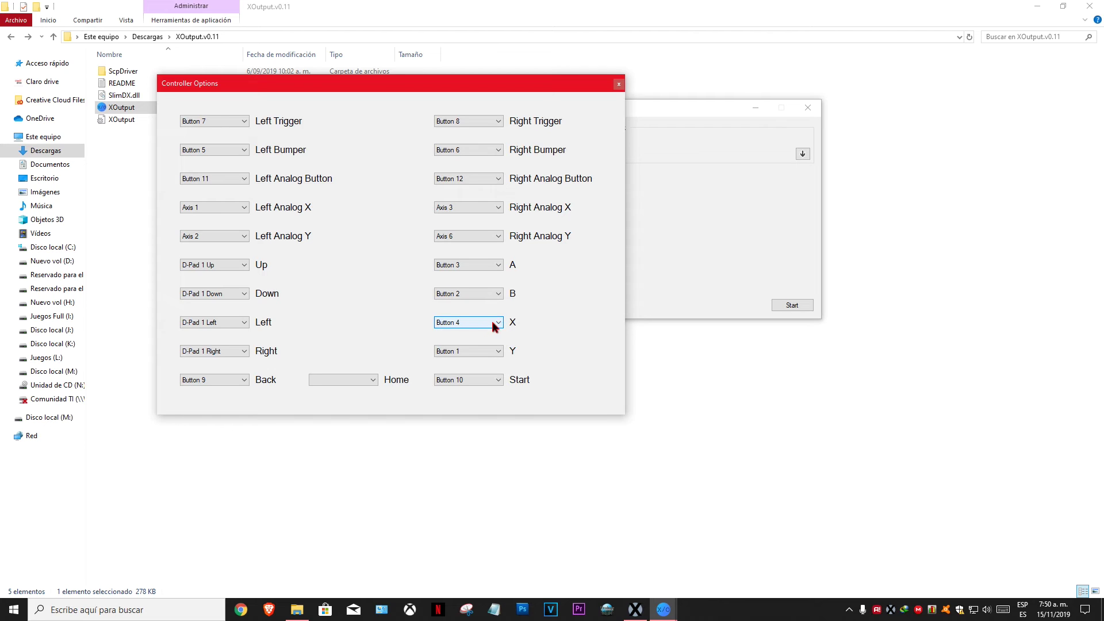
{"action": "left_click", "coordinate": [494, 266]}
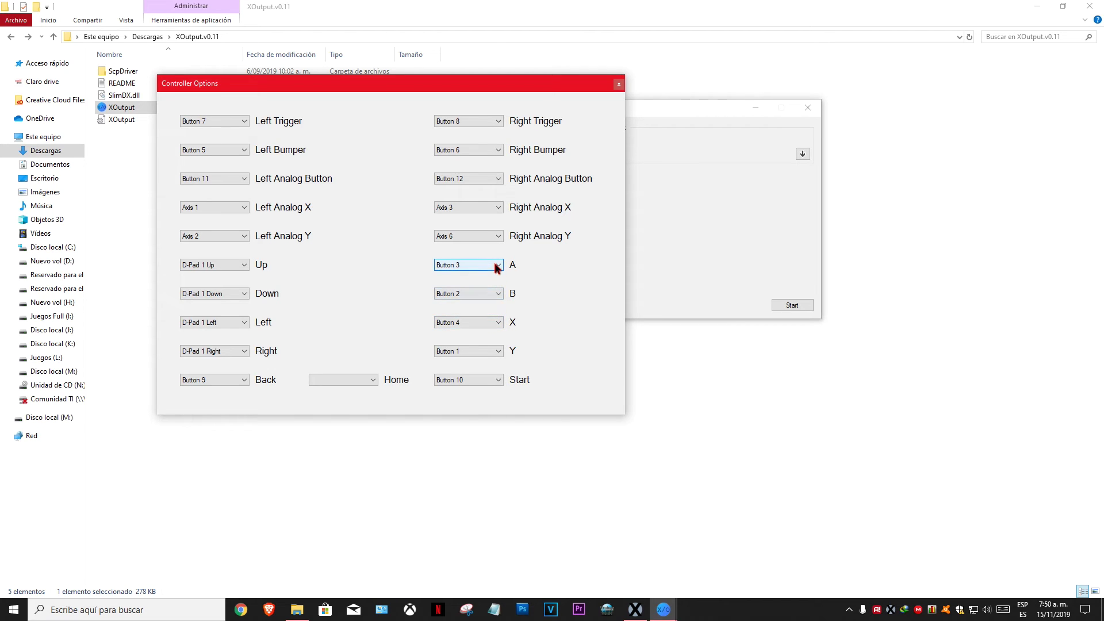
{"action": "left_click", "coordinate": [495, 294]}
{"action": "left_click", "coordinate": [490, 352]}
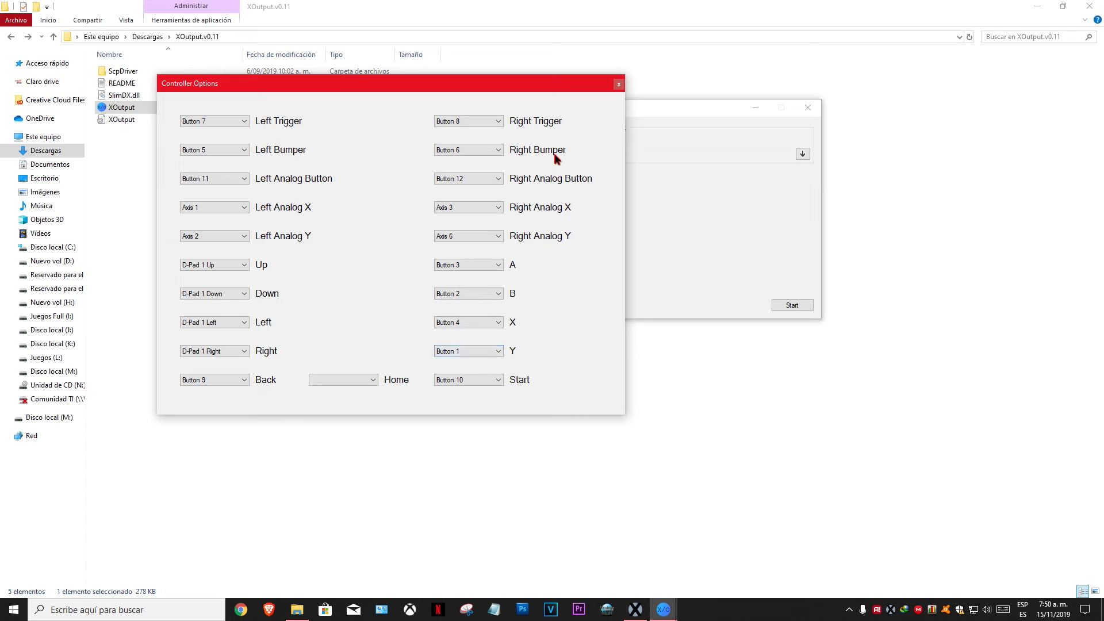
{"action": "left_click", "coordinate": [619, 84]}
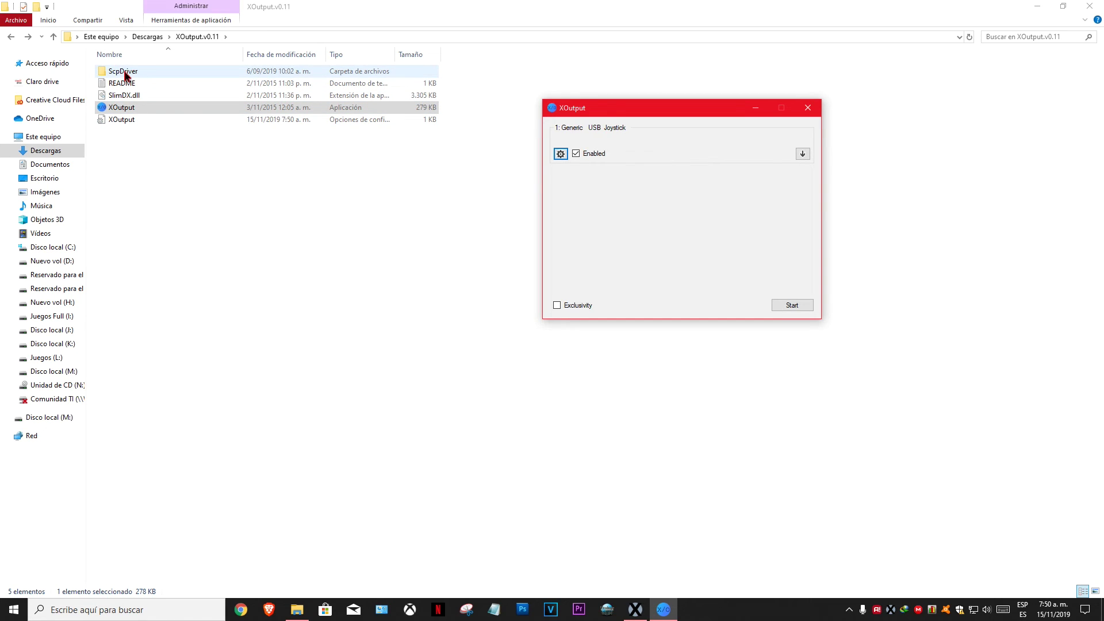
- Start emulation for the Generic USB Joystick and minimize both XOutput and the XOutput.v0.11 folder window
{"action": "left_click", "coordinate": [792, 306]}
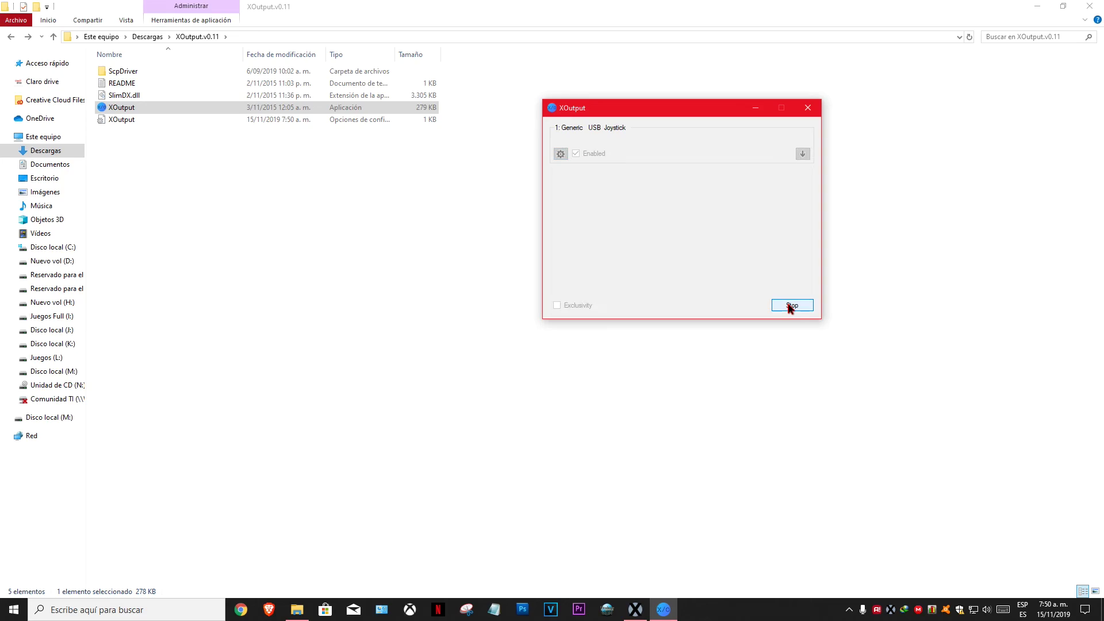
{"action": "left_click", "coordinate": [755, 108]}
{"action": "left_click", "coordinate": [1037, 6]}
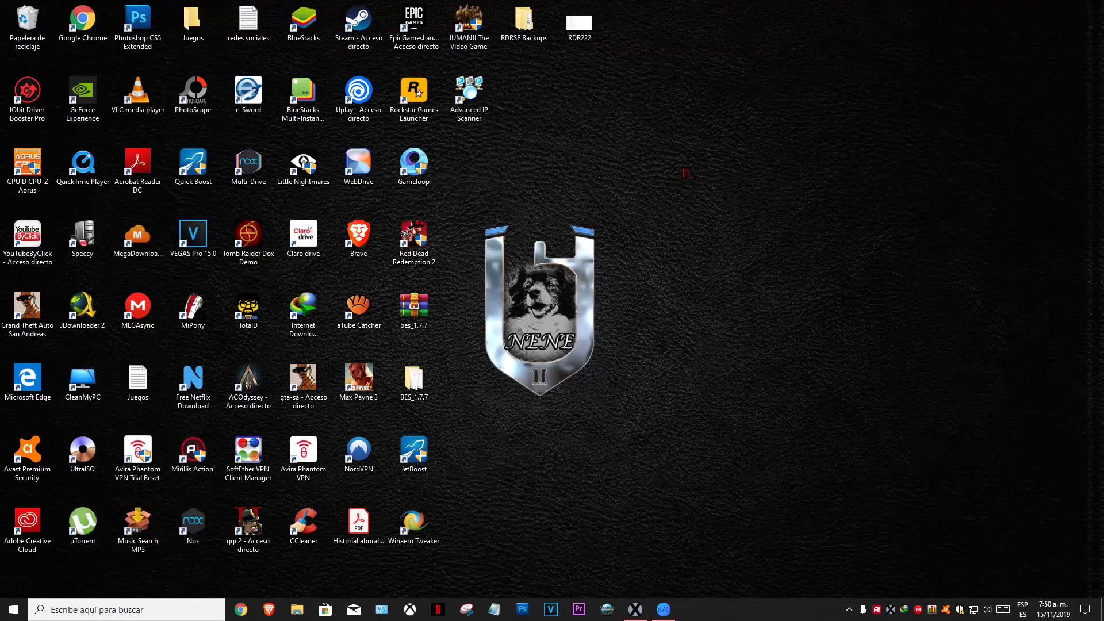
- Refresh the desktop, view the Red Dead Redemption 2 shortcut's file location and return to the desktop
{"action": "right_click", "coordinate": [643, 159]}
{"action": "left_click", "coordinate": [667, 192]}
{"action": "right_click", "coordinate": [433, 253]}
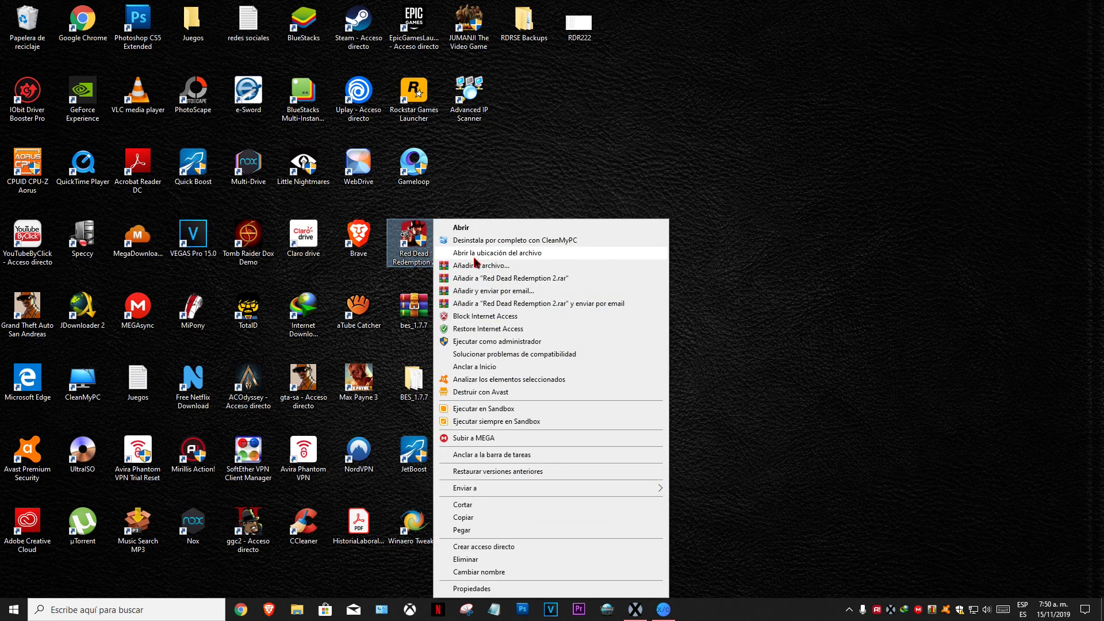
{"action": "left_click", "coordinate": [473, 252]}
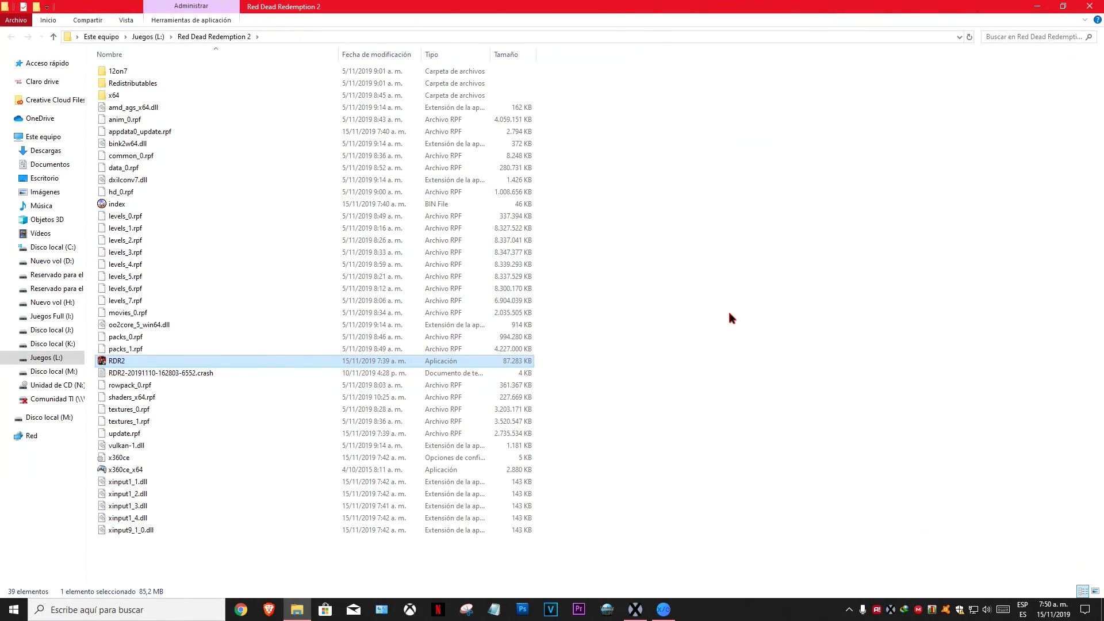
{"action": "left_click", "coordinate": [729, 314]}
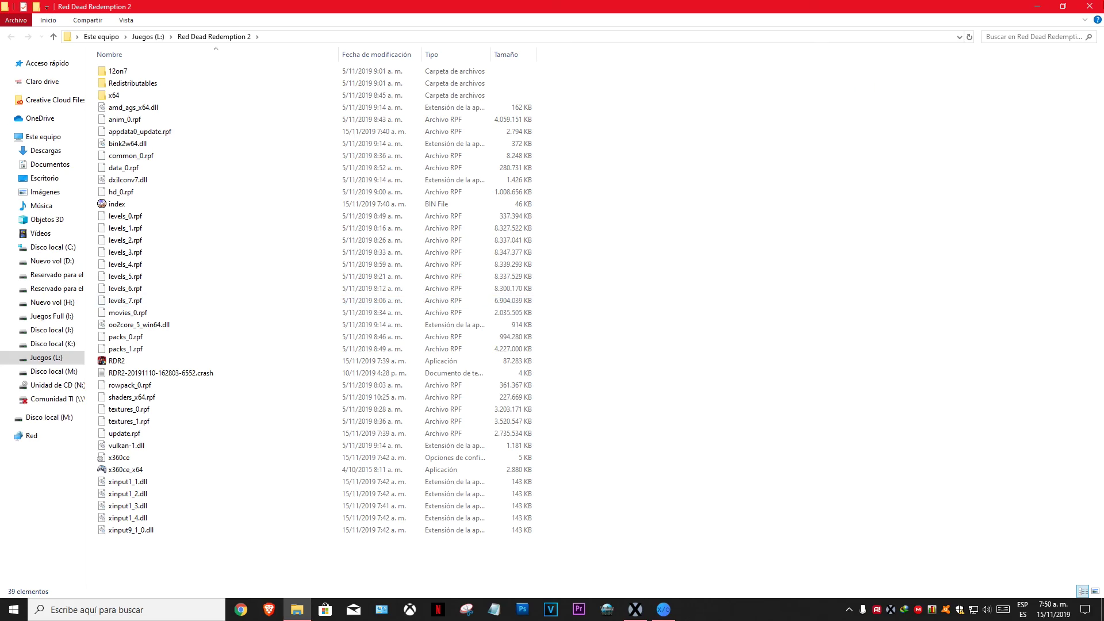
{"action": "key", "text": "super+d"}
{"action": "right_click", "coordinate": [779, 137]}
{"action": "left_click", "coordinate": [805, 167]}
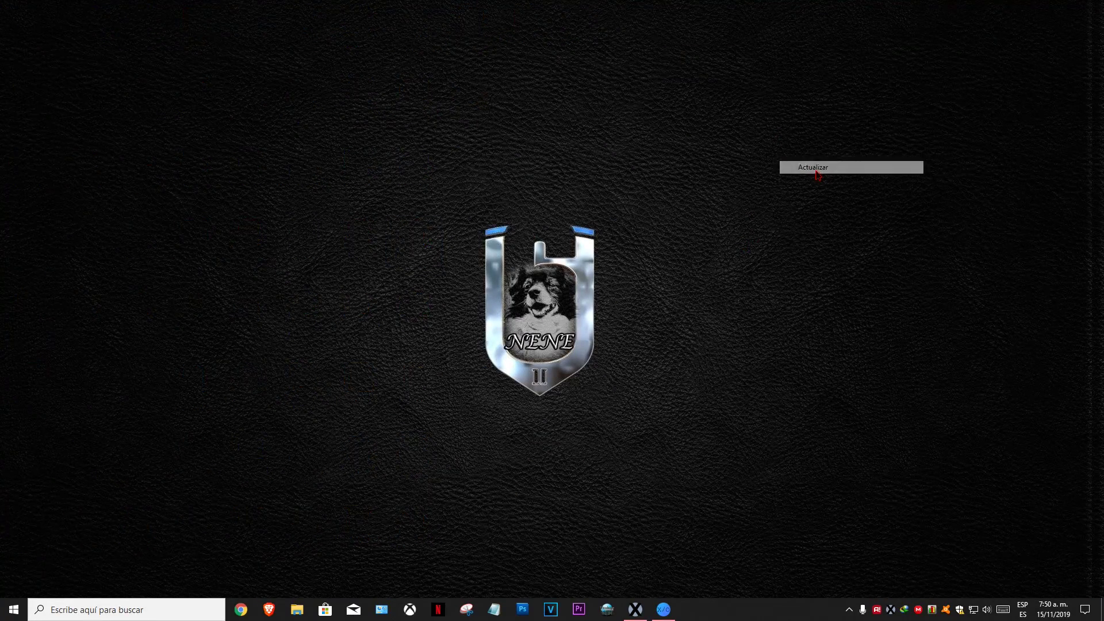
{"action": "right_click", "coordinate": [638, 193]}
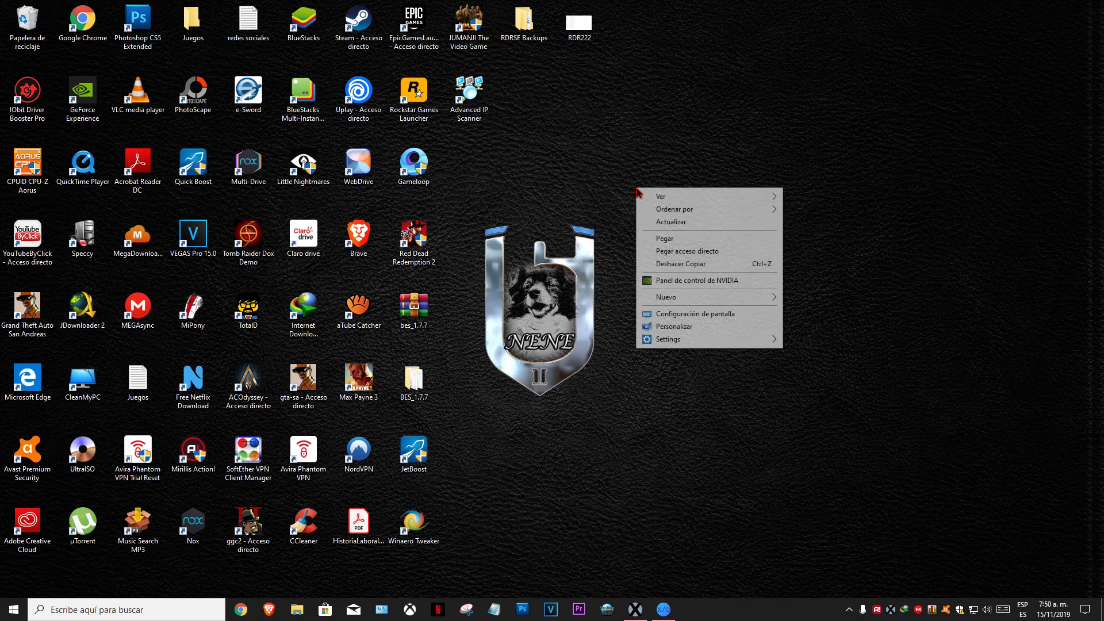
{"action": "left_click", "coordinate": [658, 222]}
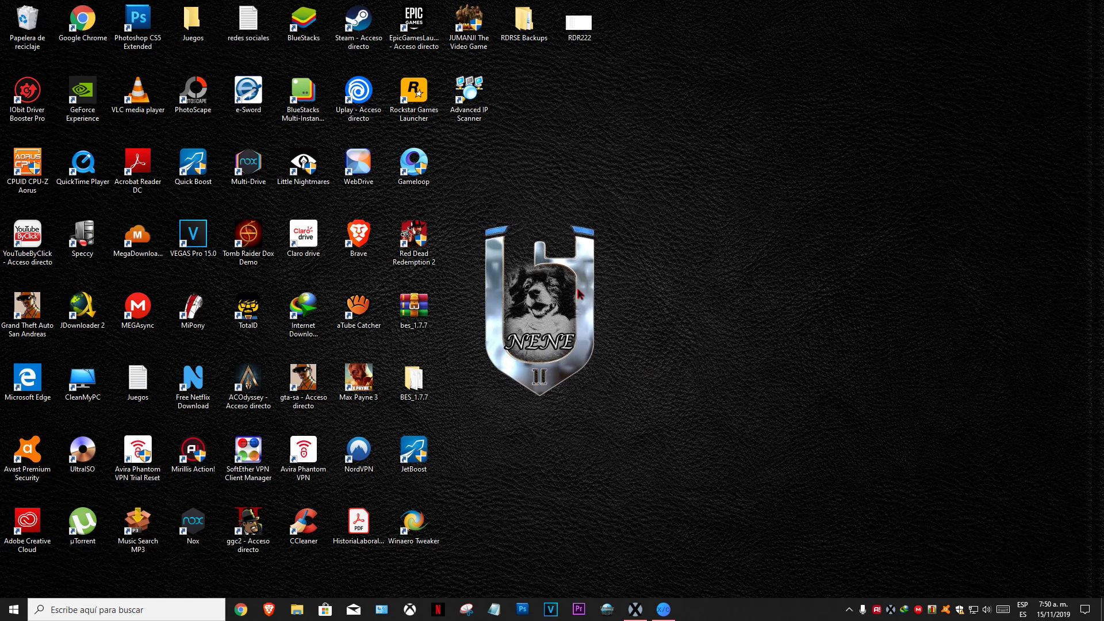
{"action": "left_click_drag", "start_coordinate": [459, 184], "coordinate": [623, 427]}
- Restore the minimized XOutput window and stop the Generic USB Joystick emulation
{"action": "left_click", "coordinate": [663, 609]}
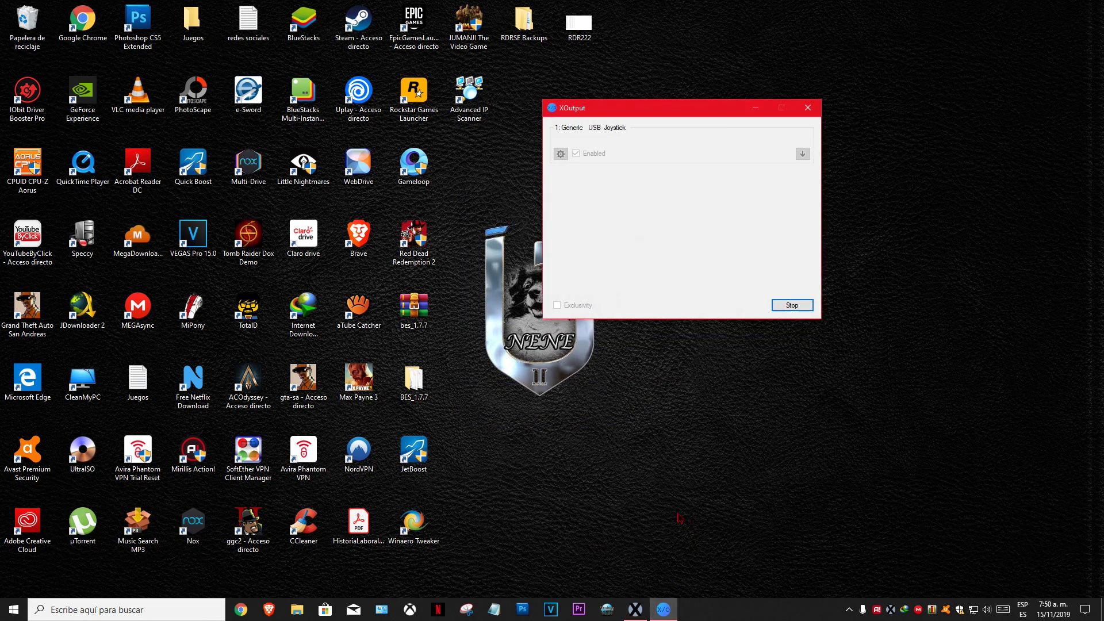
{"action": "left_click", "coordinate": [792, 305]}
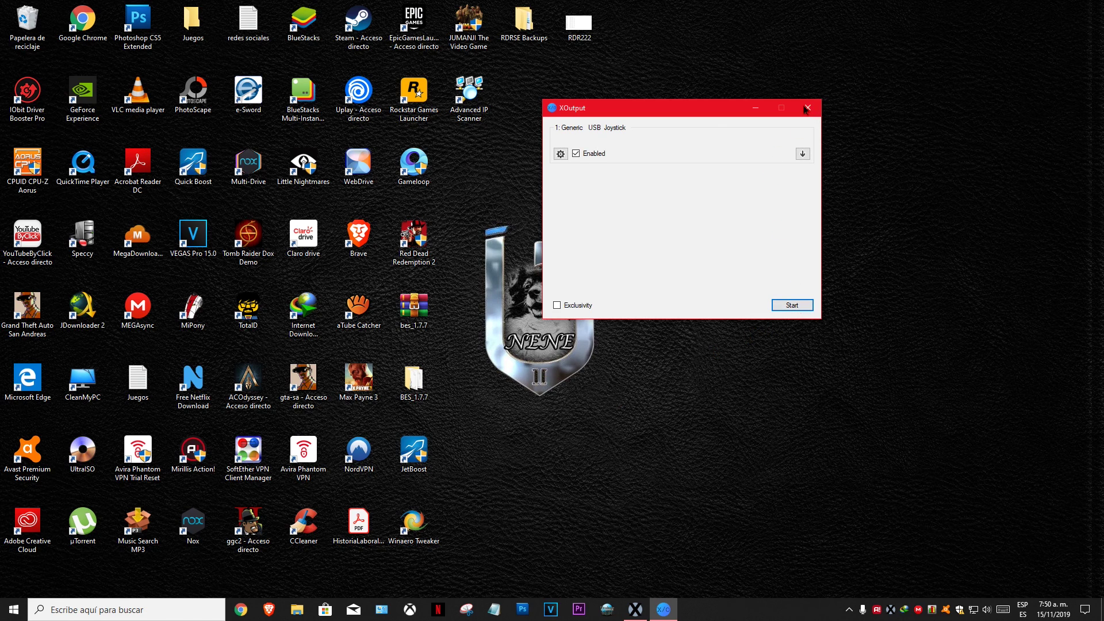